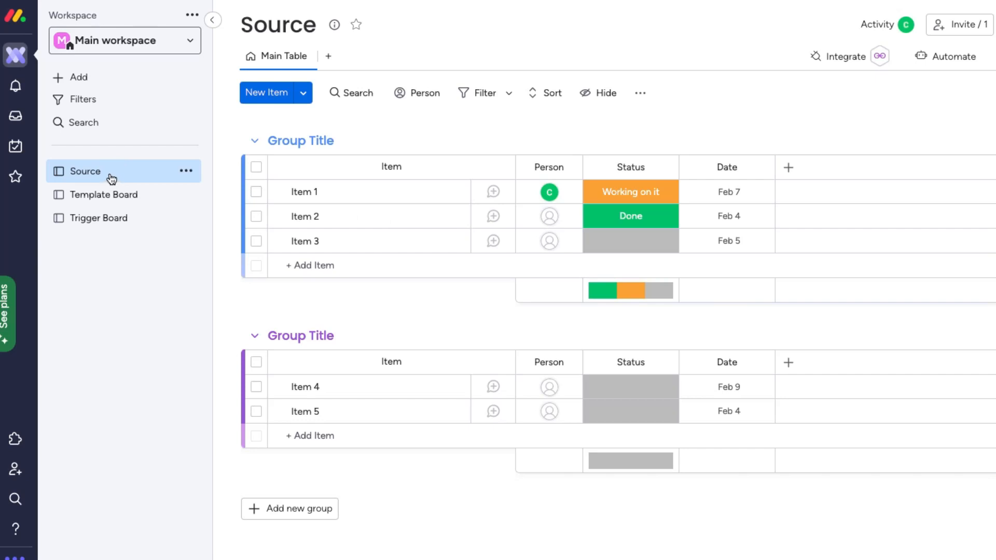
Look through the Source, Template Board and Trigger Board in the main workspace.
click(115, 174)
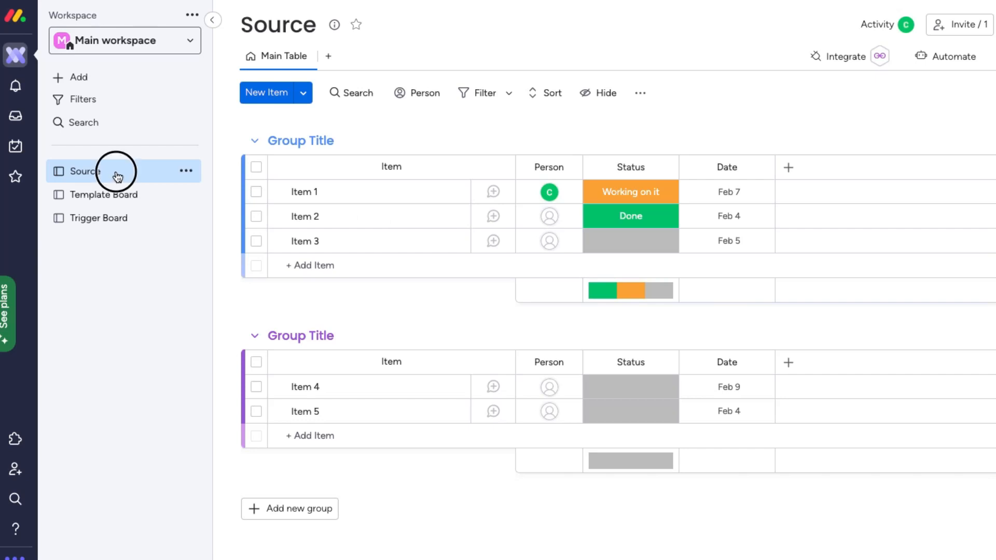
click(141, 195)
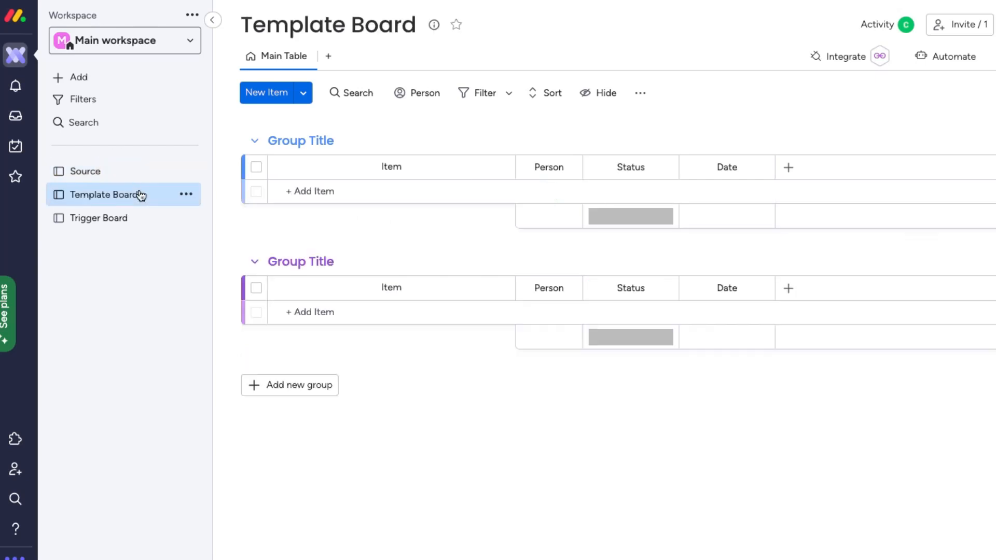
click(145, 226)
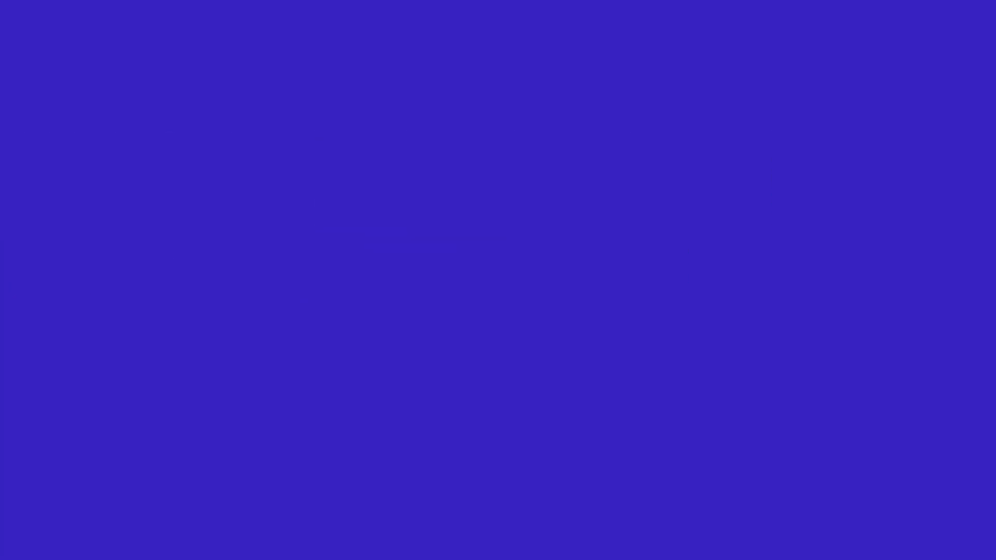
Review the active board integrations on the Source board and on the Template Board.
click(128, 172)
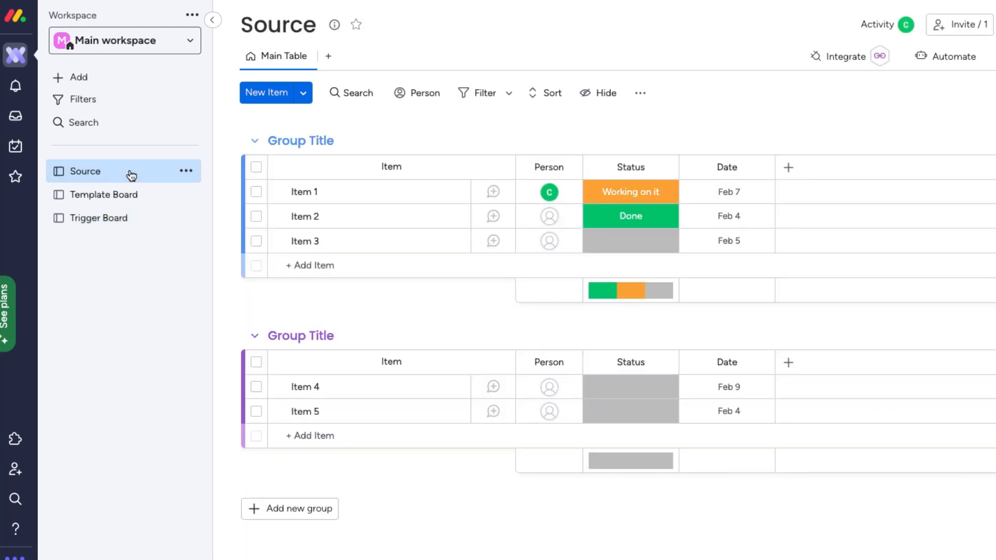
click(846, 62)
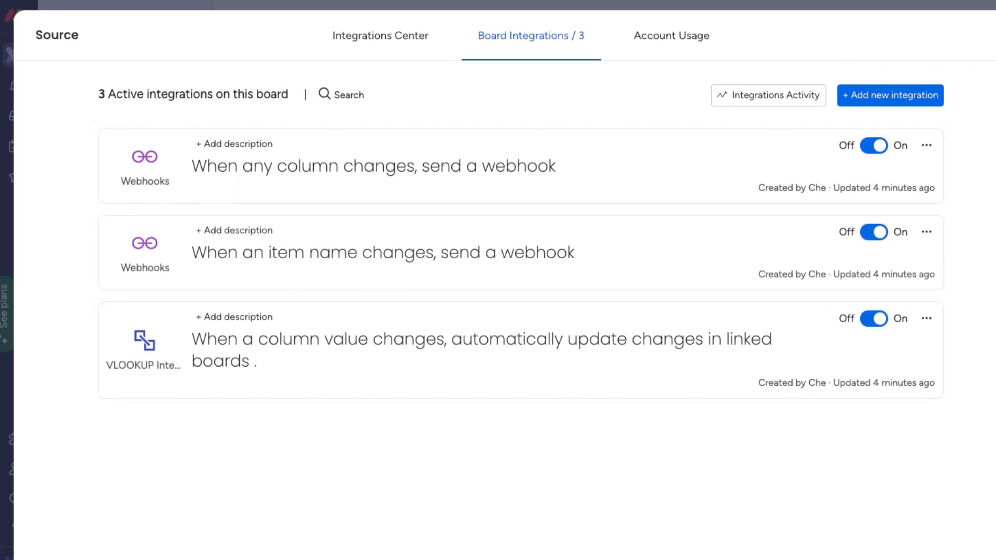
click(994, 34)
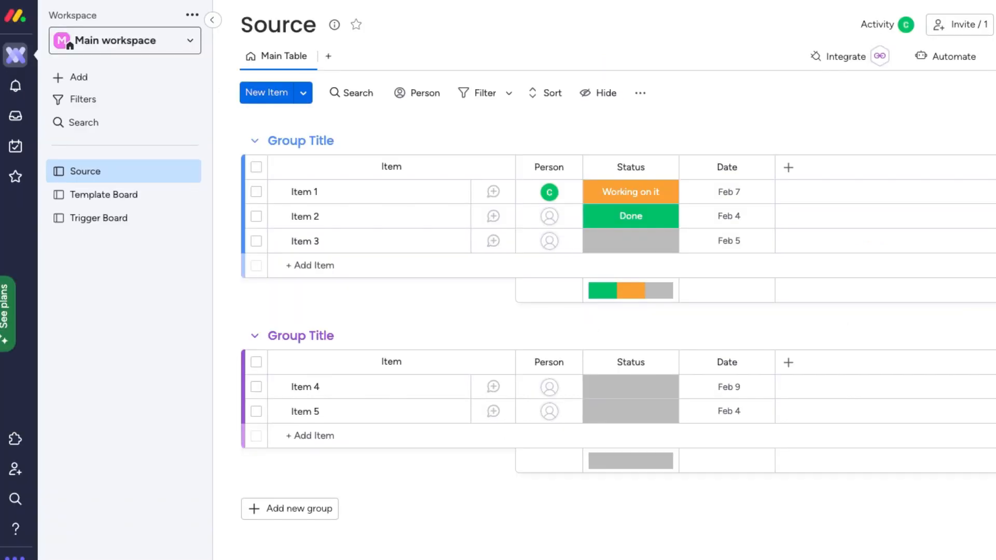
click(139, 195)
click(842, 55)
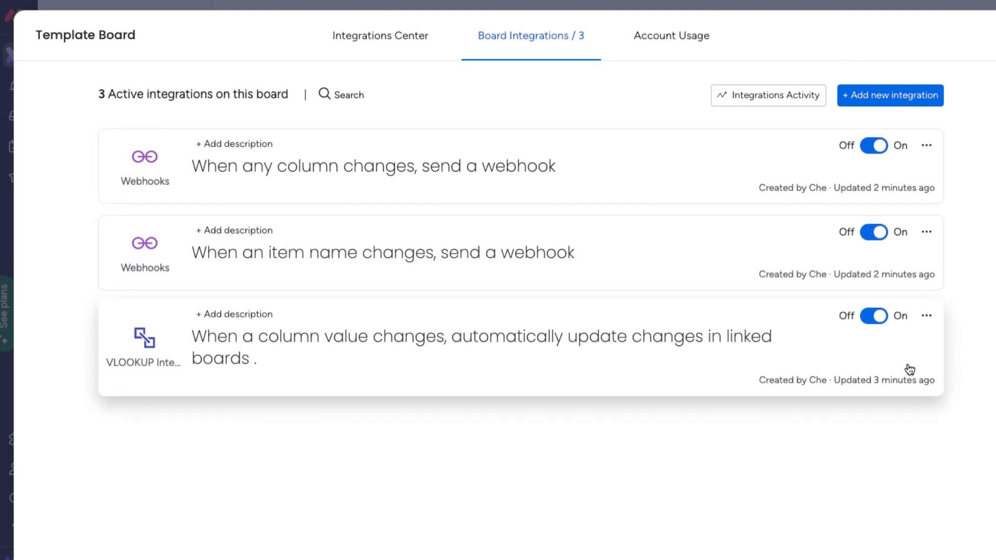
click(995, 36)
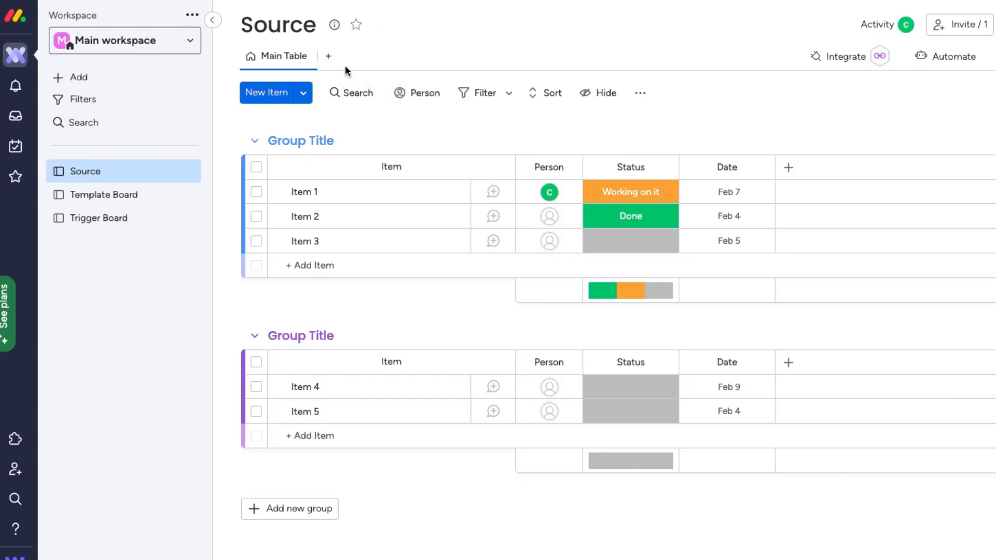
Add the VLOOKUP Auto-link Editor app as a view on the Source board and return to its main table.
click(328, 56)
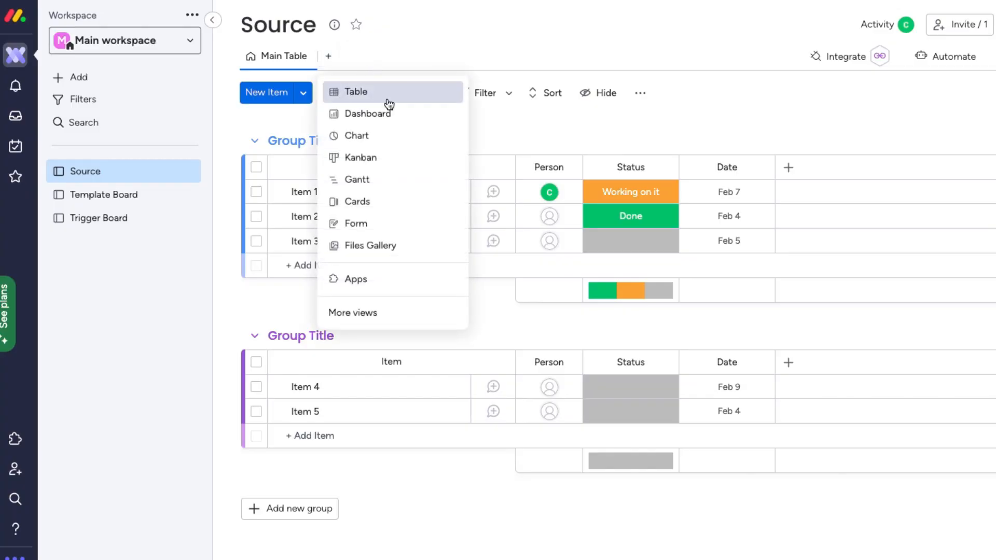
click(399, 284)
click(355, 266)
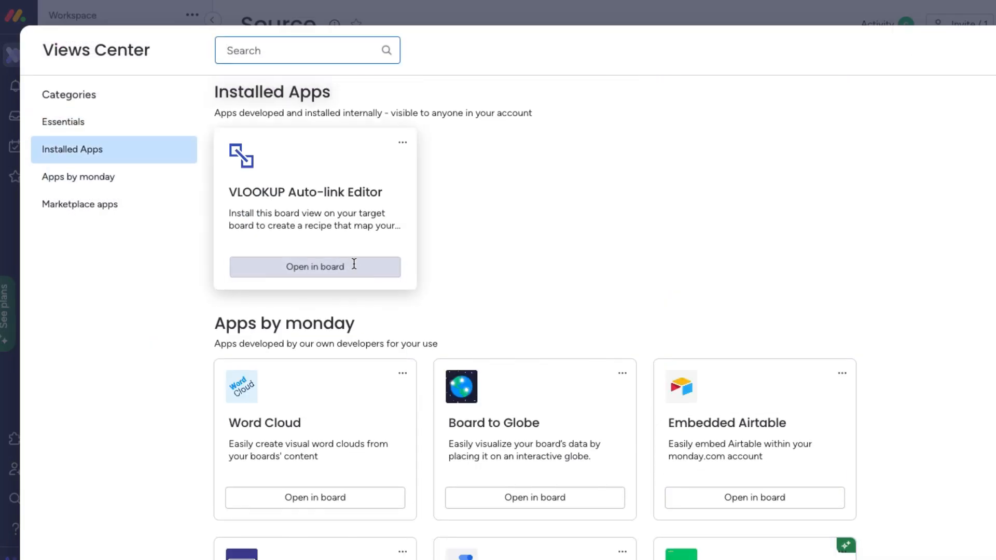
click(280, 57)
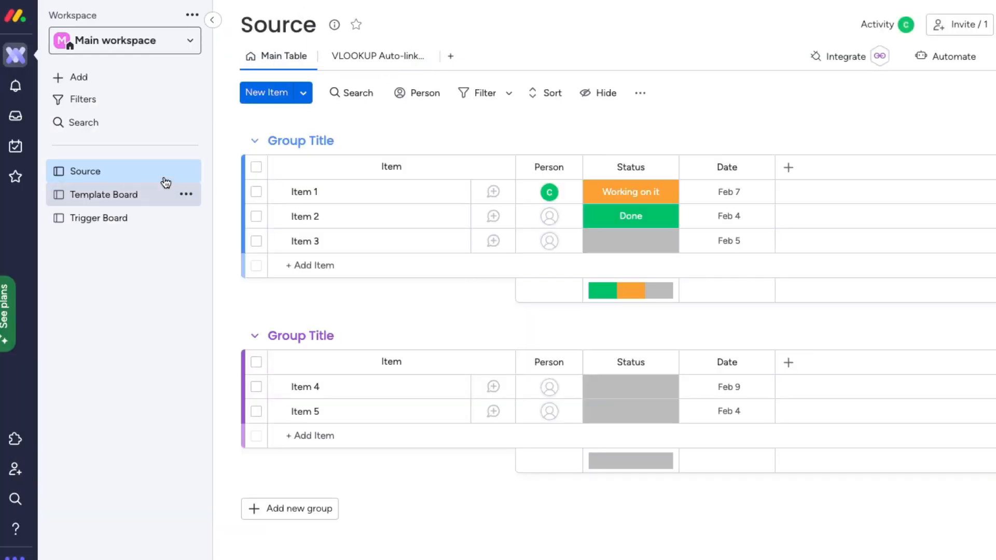
Add the VLOOKUP Auto-link Editor app as a view on the Template Board, keeping its default name.
click(127, 194)
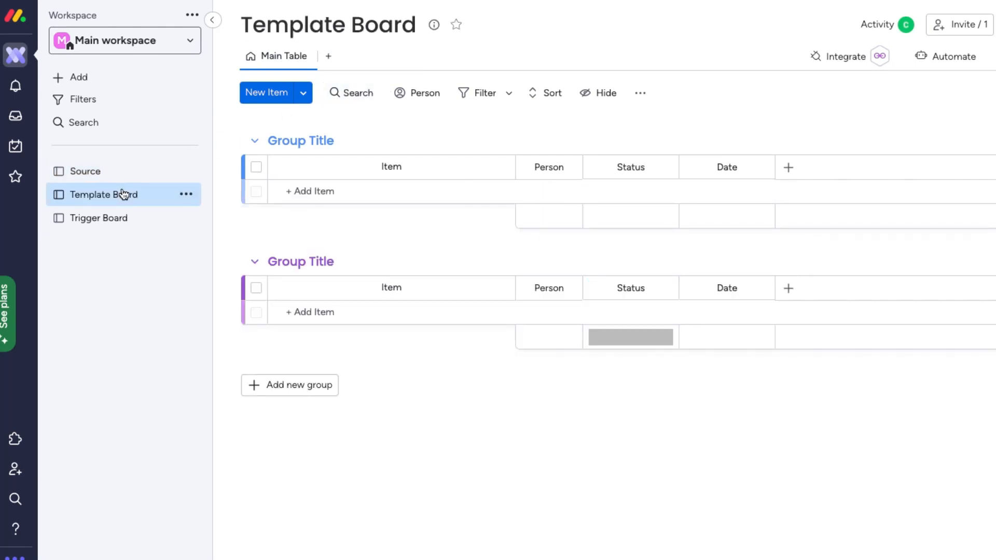
click(329, 58)
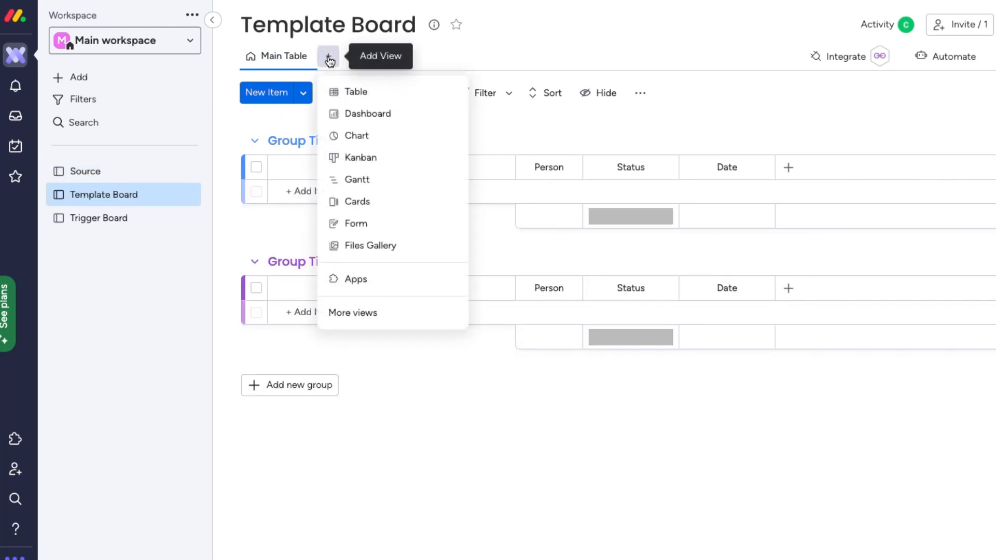
click(380, 280)
click(371, 260)
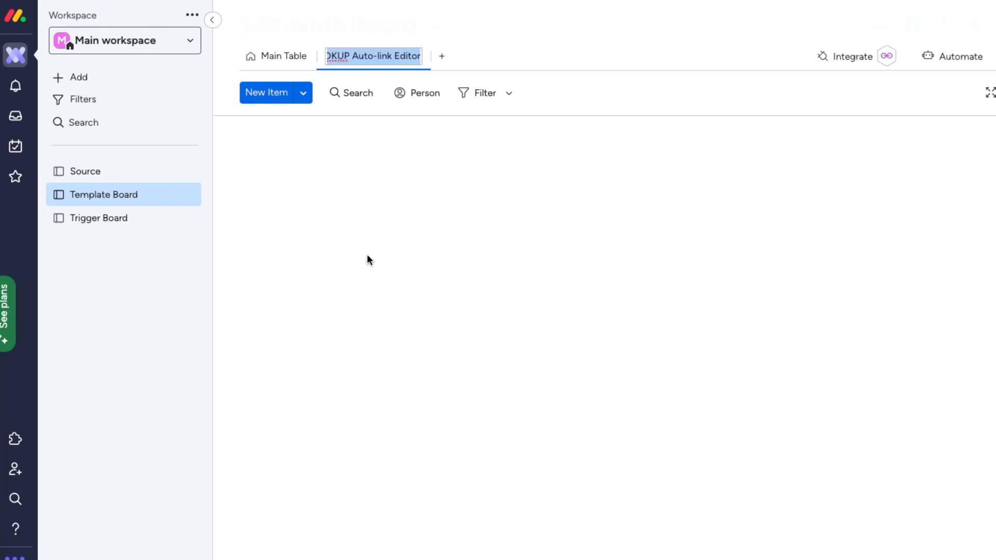
click(562, 58)
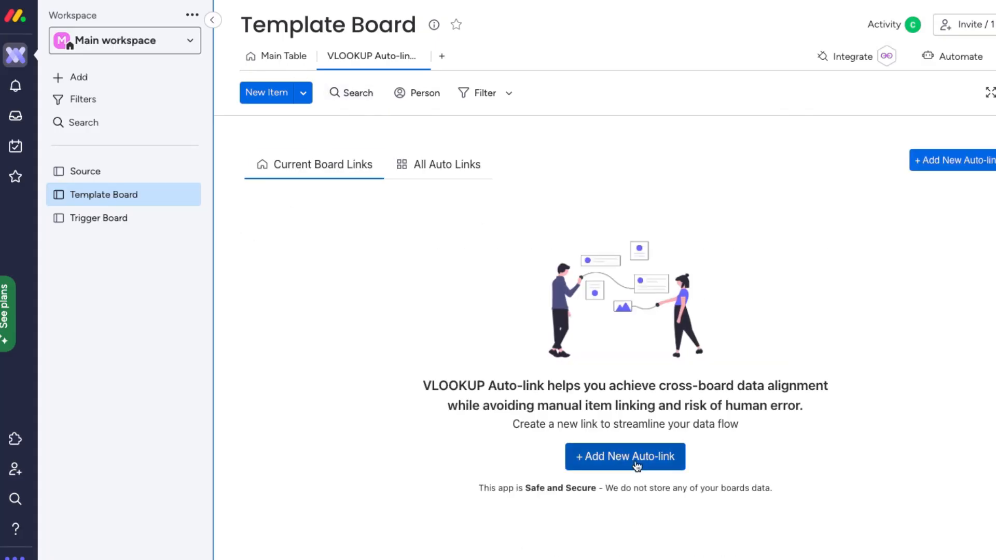
Start a new auto-link with Source as the source board and Template Board as the target board.
click(636, 465)
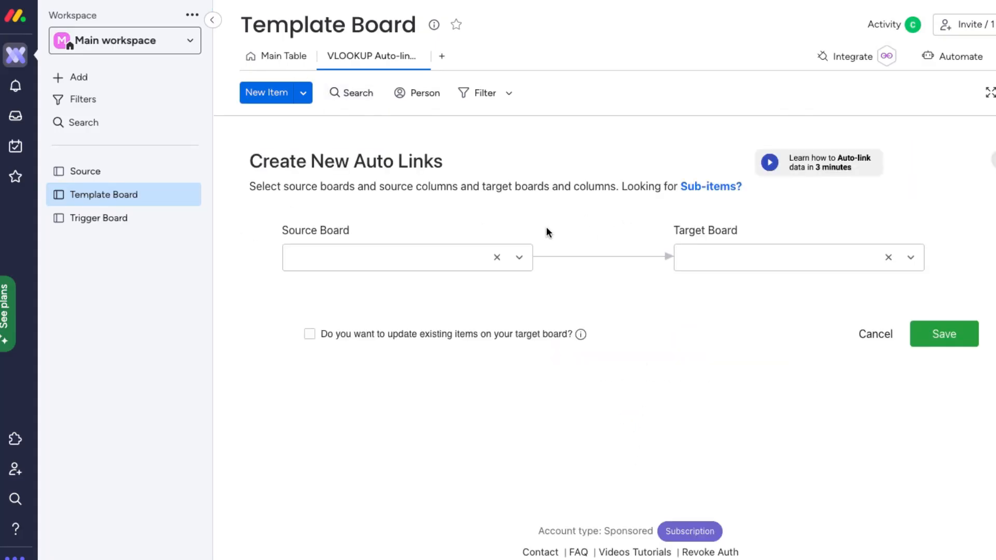
click(519, 257)
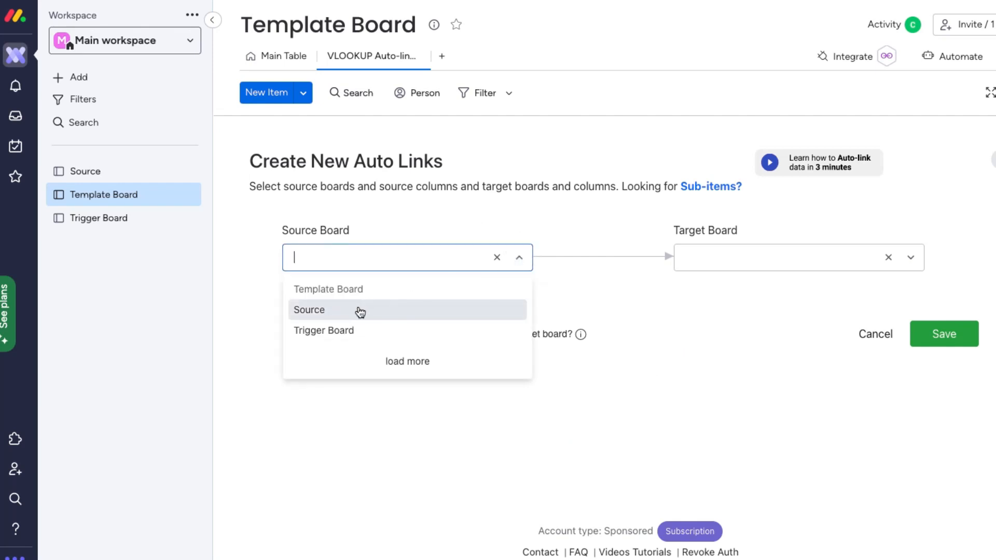
click(357, 311)
click(711, 259)
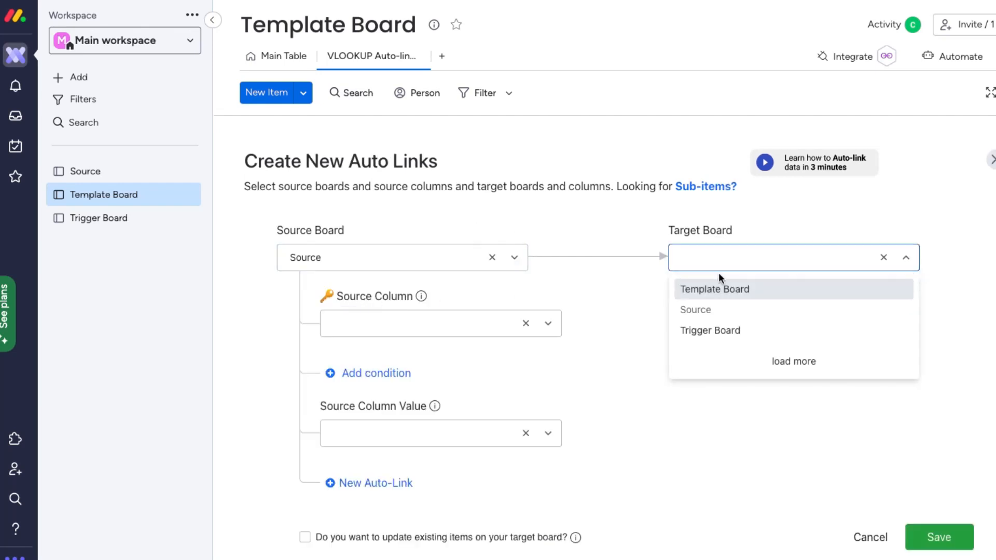
click(755, 290)
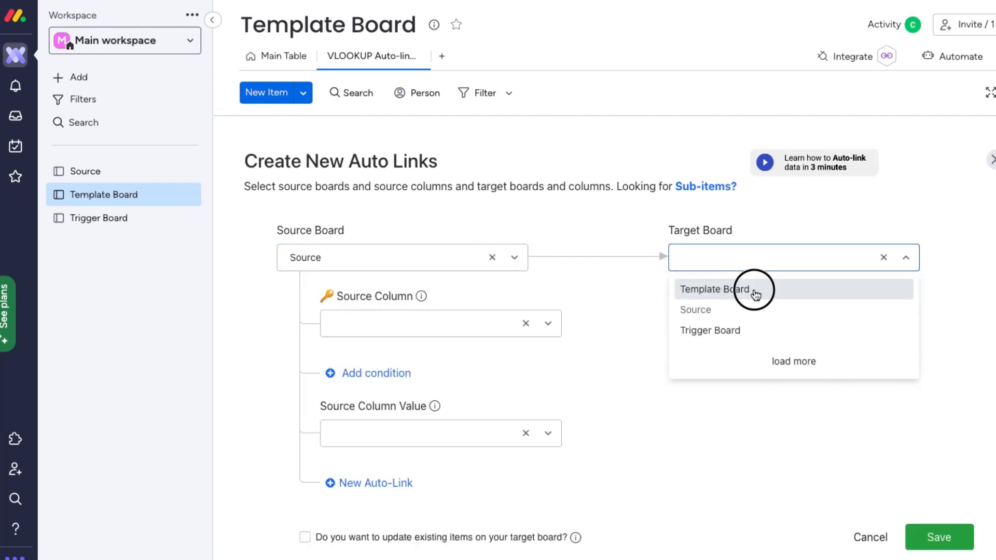
Set Item name as the key column on both the source and target sides of the auto-link.
click(465, 328)
click(383, 354)
click(742, 325)
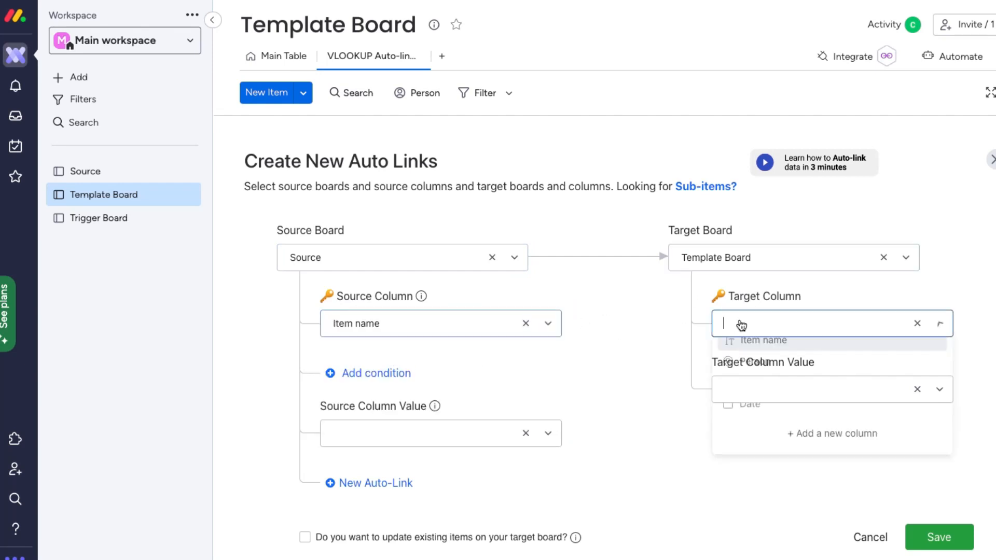
click(747, 352)
Map the source Status column value to the target Status column and save the auto-link.
click(435, 430)
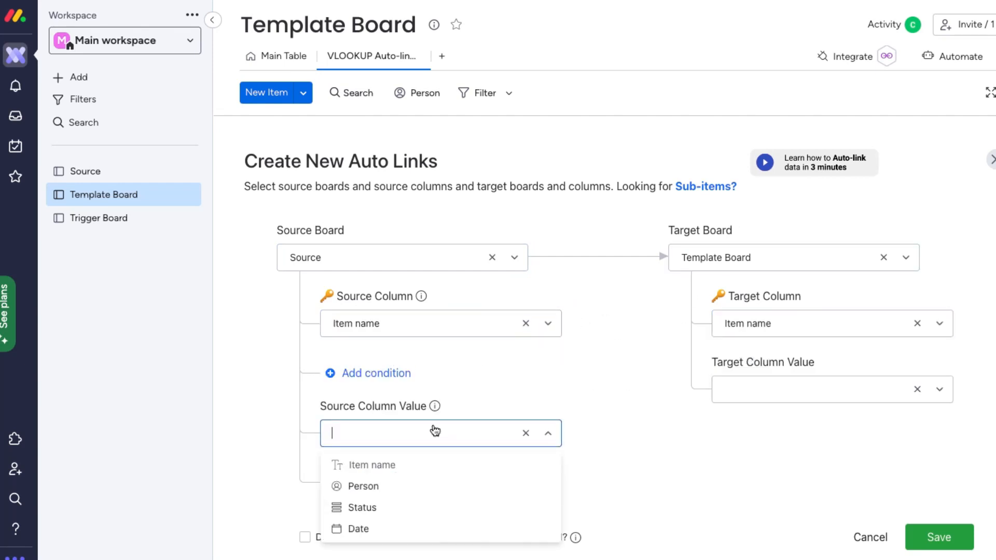
click(406, 507)
click(761, 391)
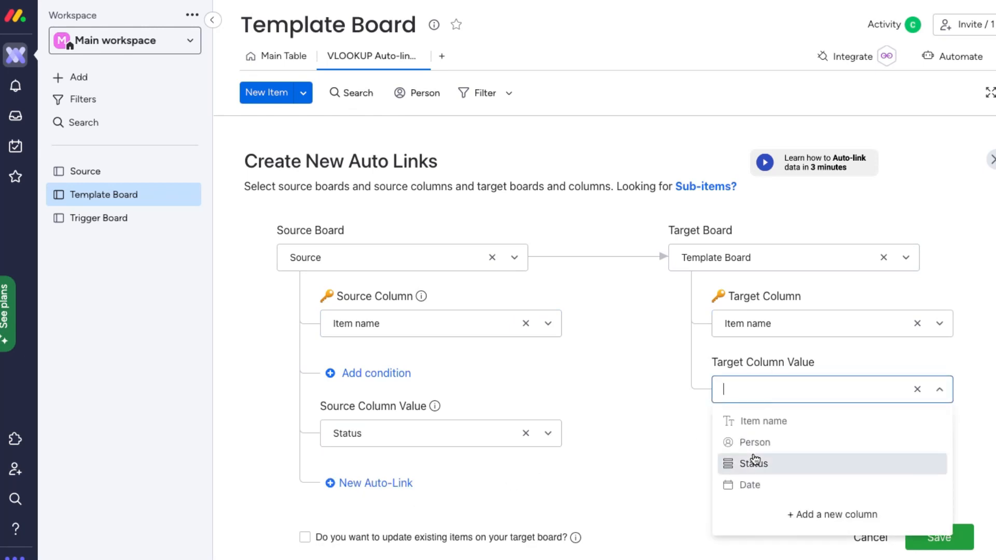
click(755, 460)
click(950, 543)
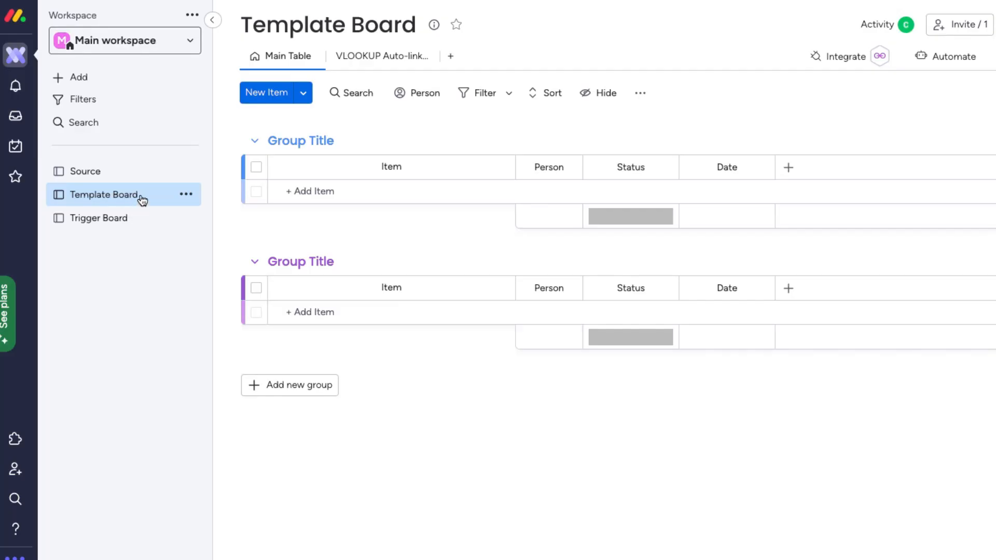
Save the Template Board as a template and confirm the conversion.
right_click(140, 195)
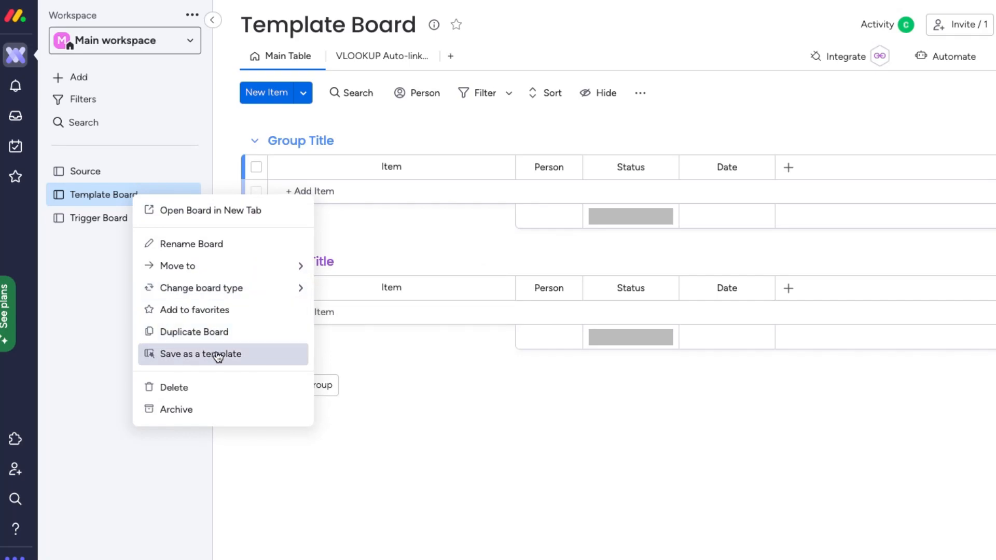
click(215, 350)
click(646, 456)
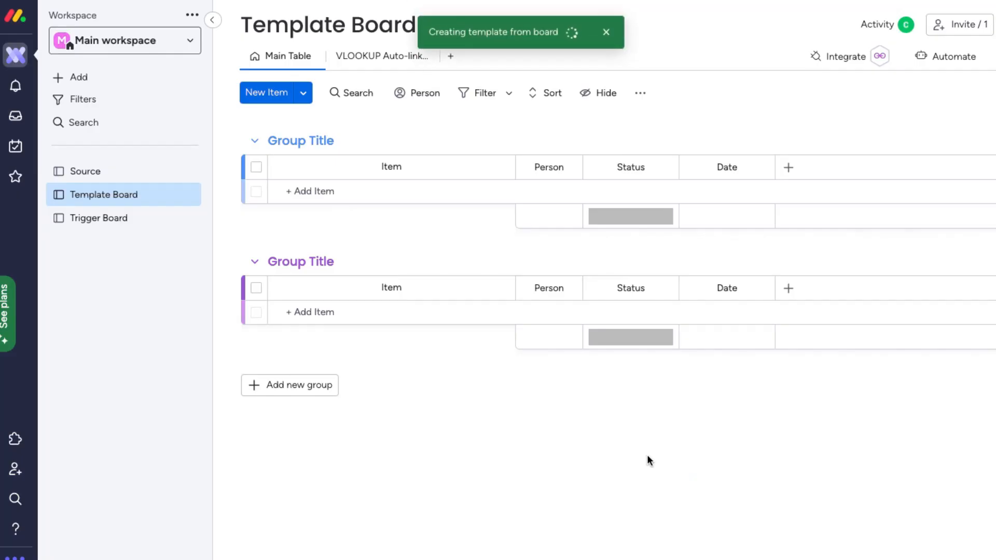
click(600, 32)
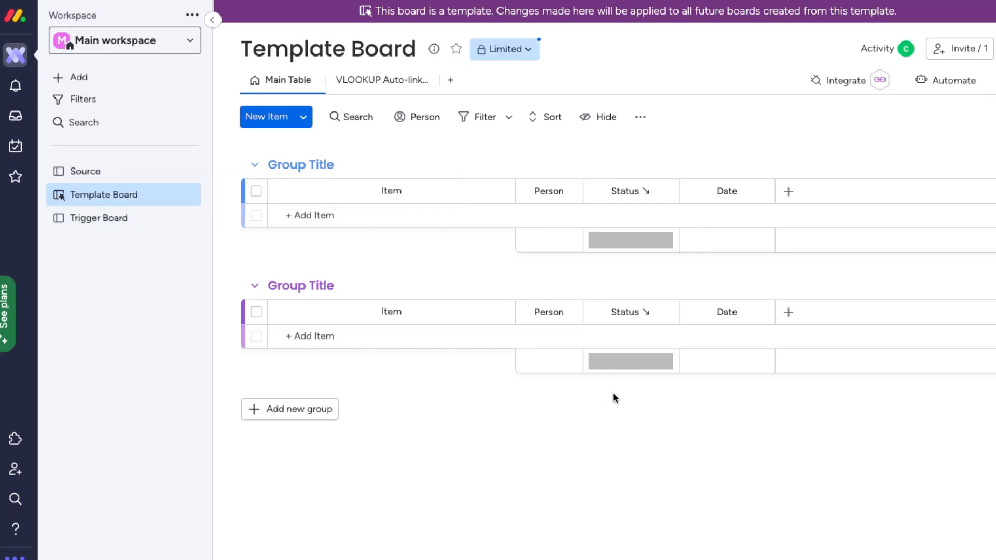
Find the VLOOKUP integration and add its "Use this Template as VLookup template" recipe to the Template Board.
click(846, 83)
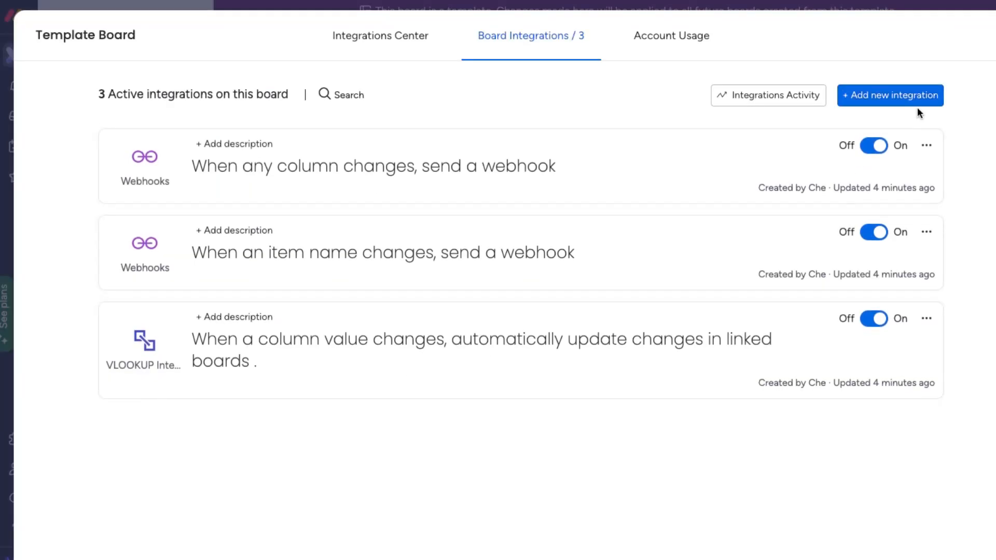
click(908, 96)
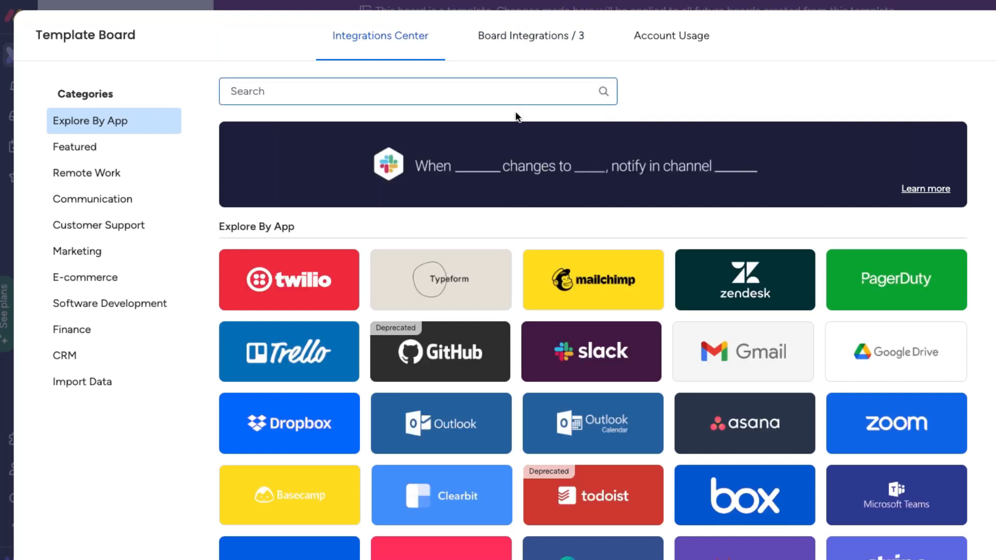
text(vlookup)
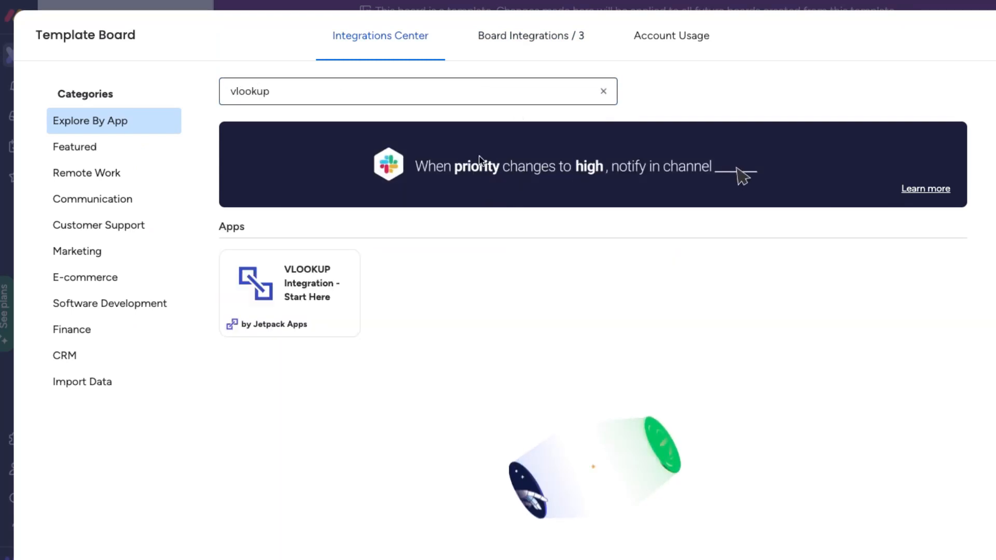
click(322, 309)
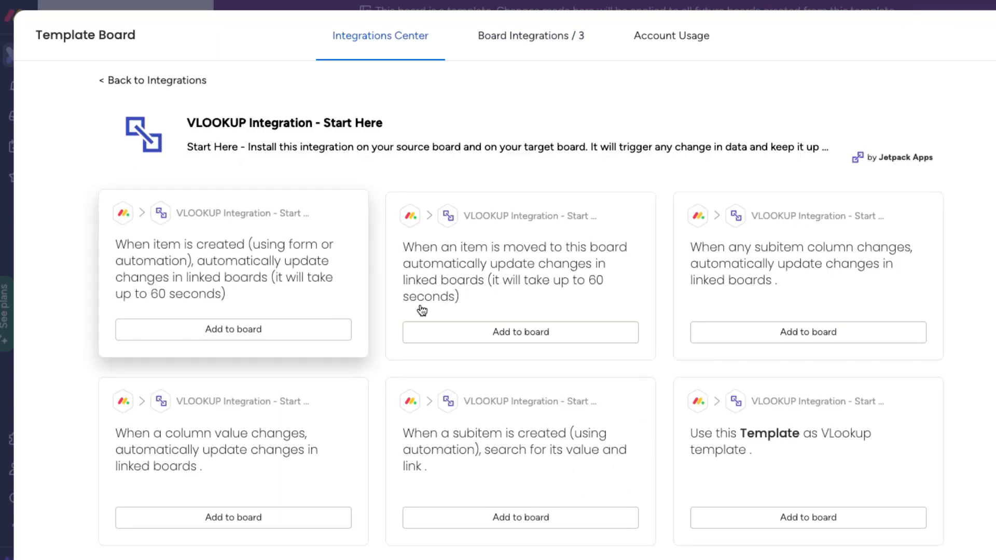
click(864, 511)
click(643, 184)
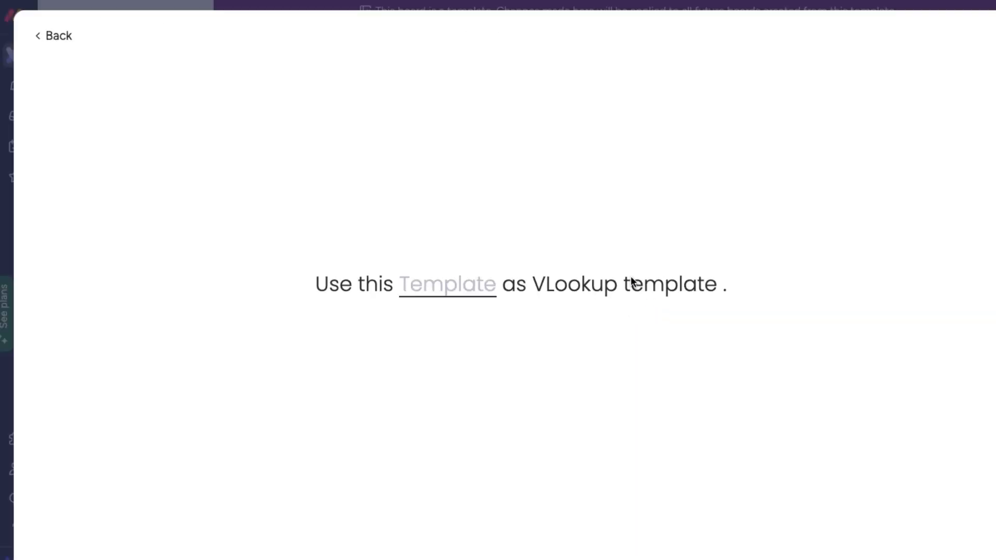
Set the recipe's template to Template Board, keeping the board name "New board" and the Main board type.
click(474, 294)
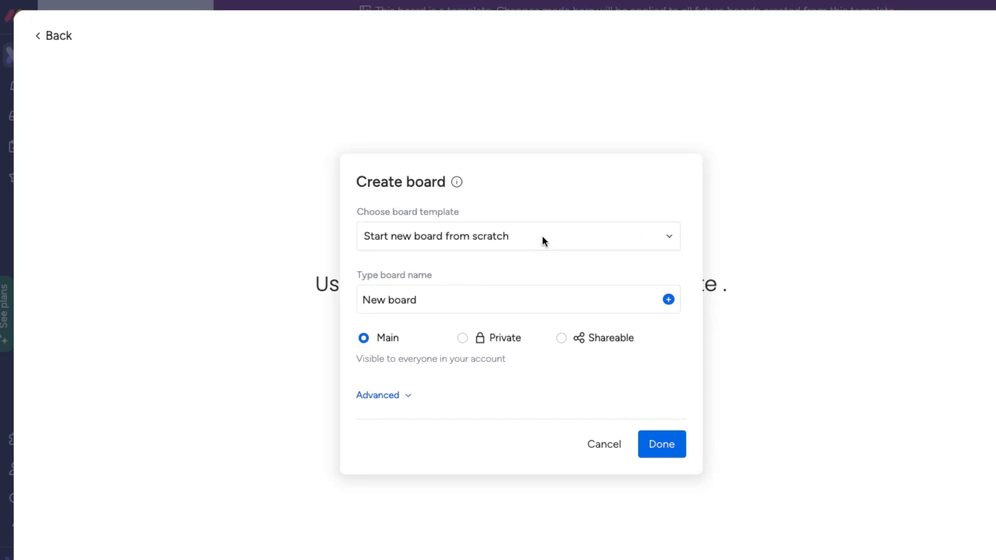
click(666, 240)
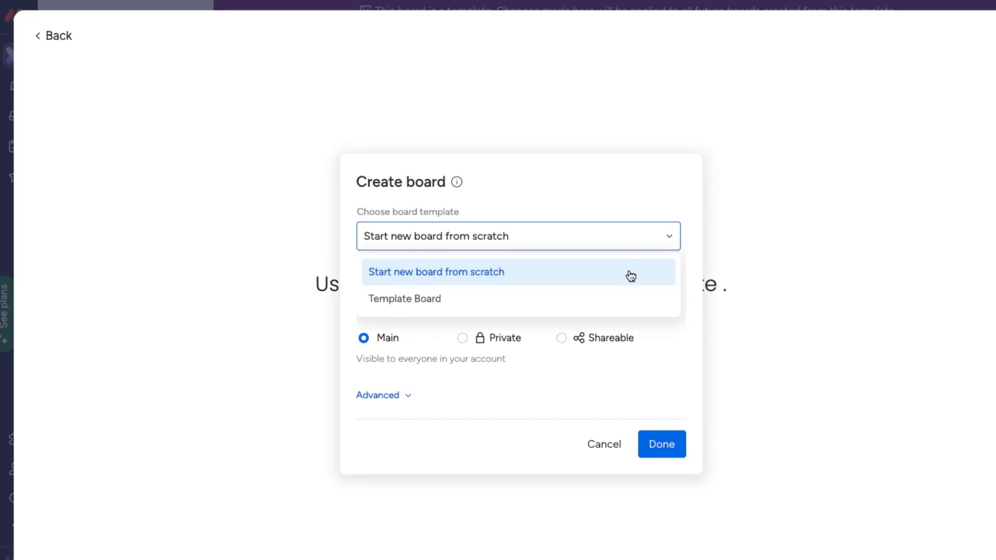
click(626, 303)
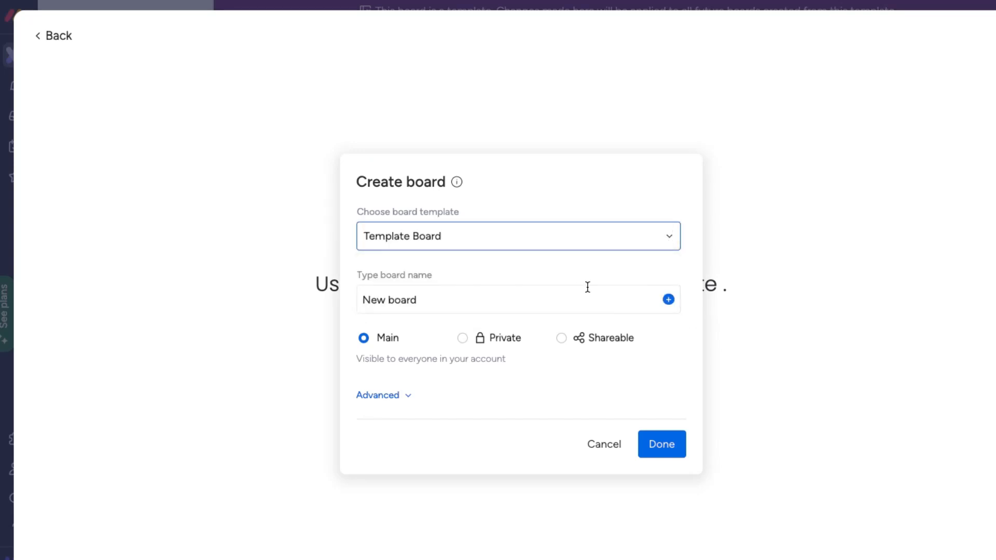
click(674, 452)
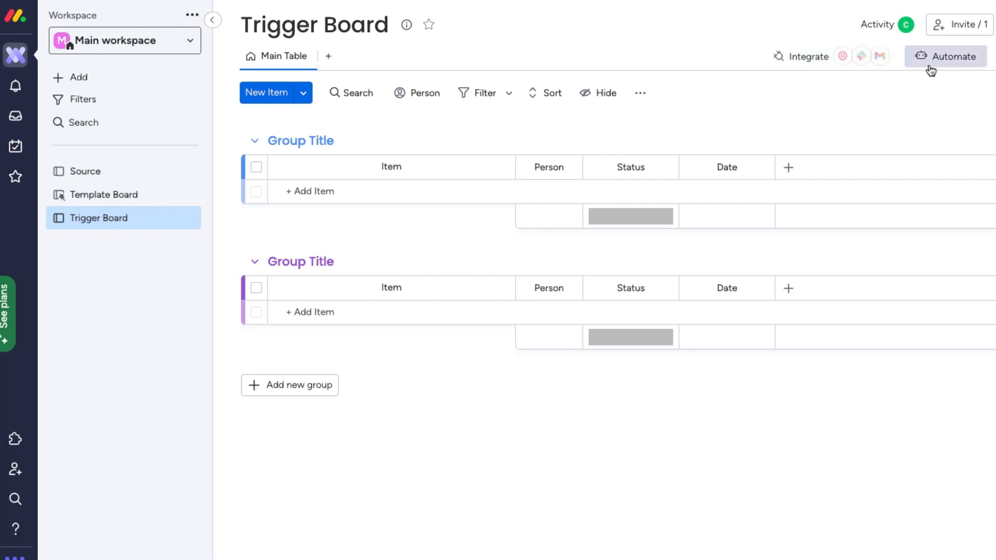
Check which integrations are active on the Trigger Board and close the integrations window.
click(824, 64)
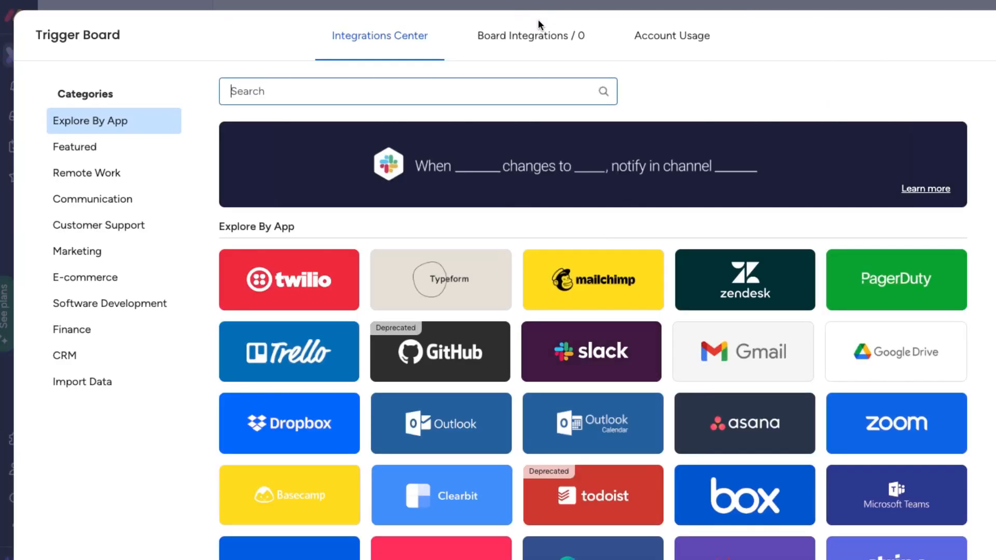
click(556, 44)
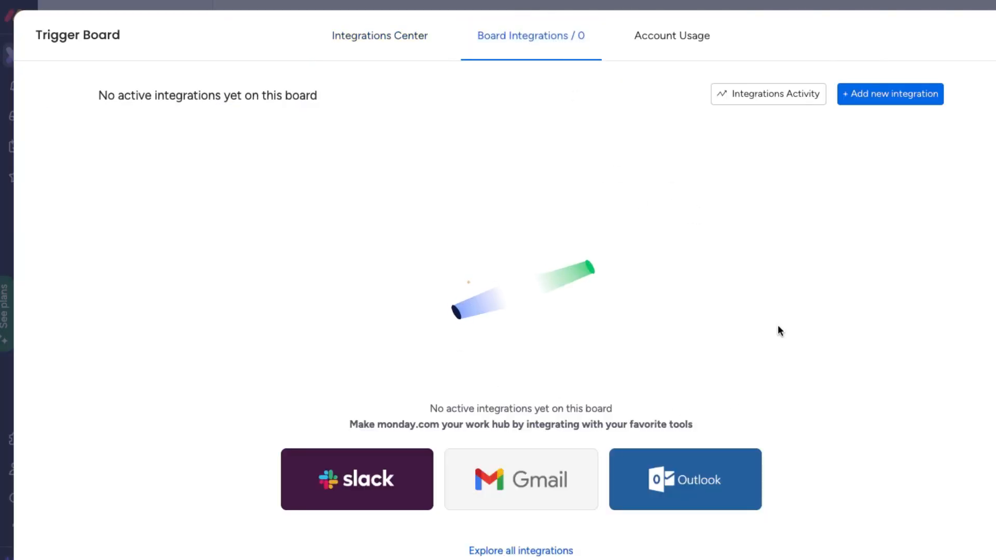
key(Escape)
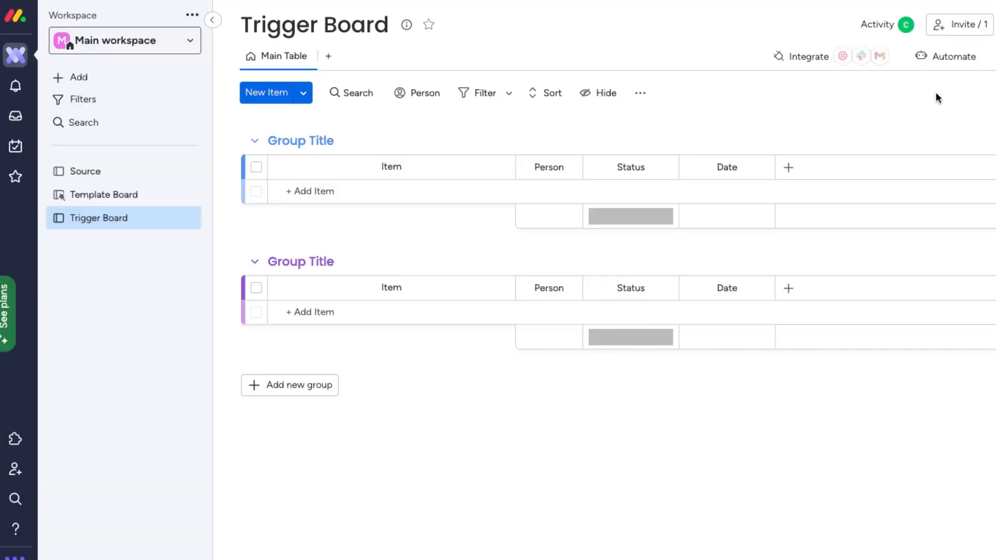
Start a custom automation on the Trigger Board with the trigger "When an item is created".
click(950, 52)
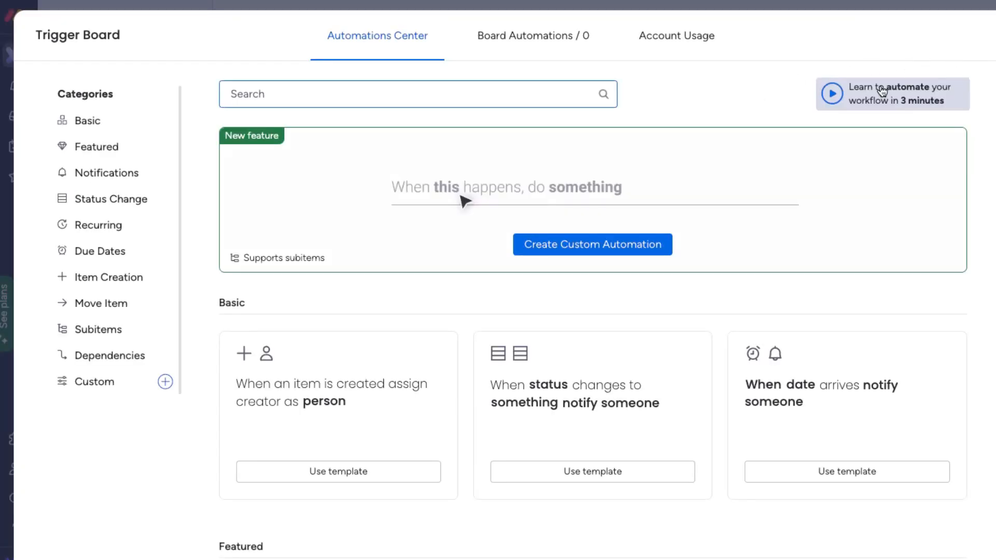
click(587, 244)
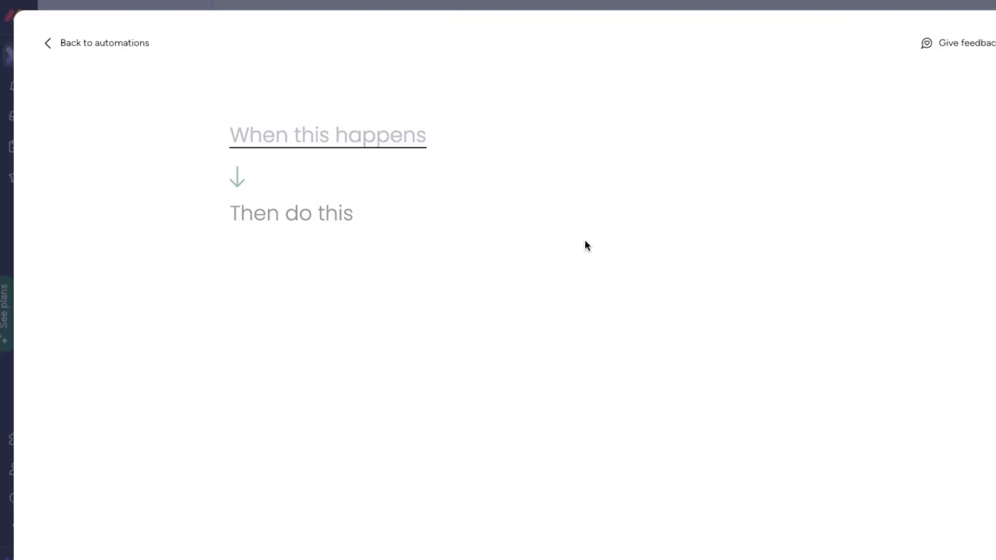
click(340, 135)
text(it)
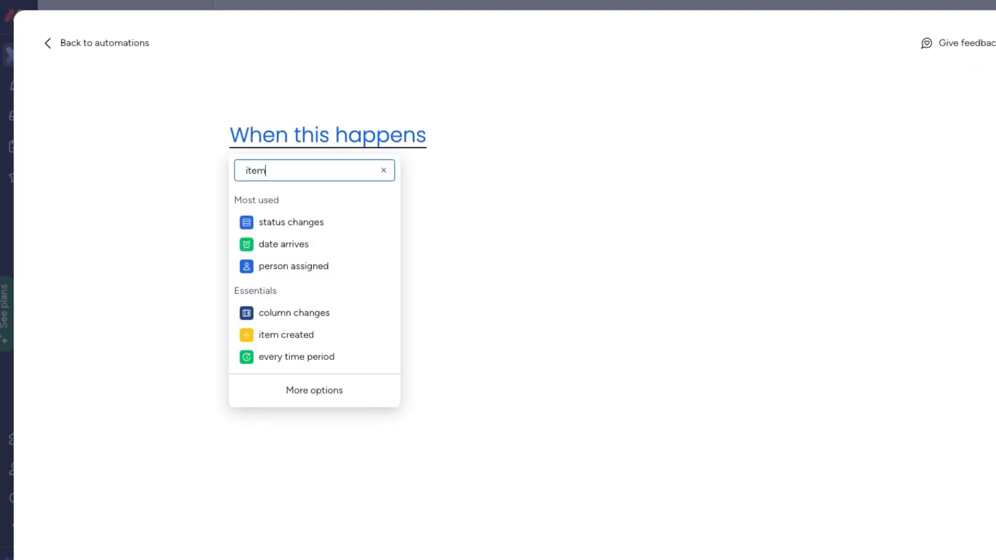
text(em)
click(313, 224)
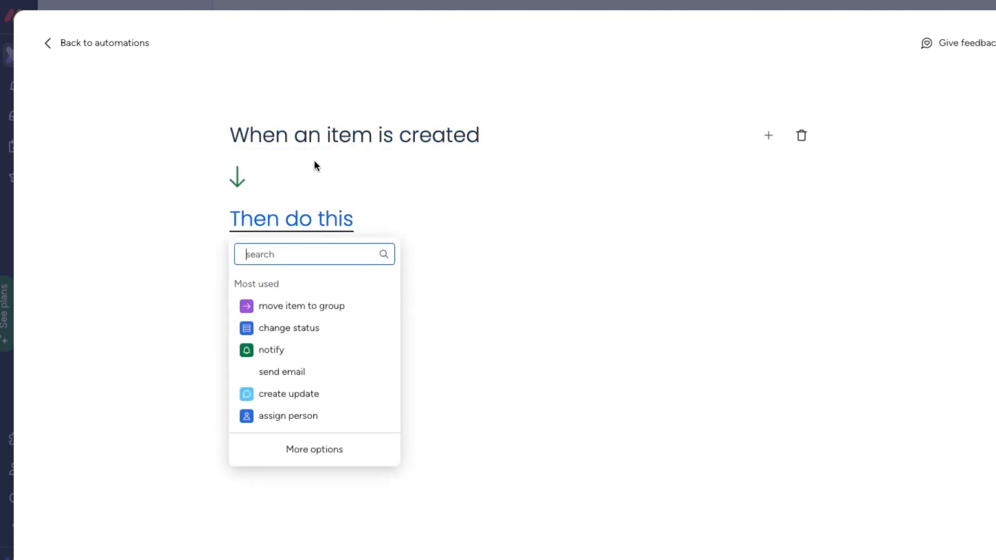
Find and set "create board from template" as the automation's action.
click(313, 260)
text(template)
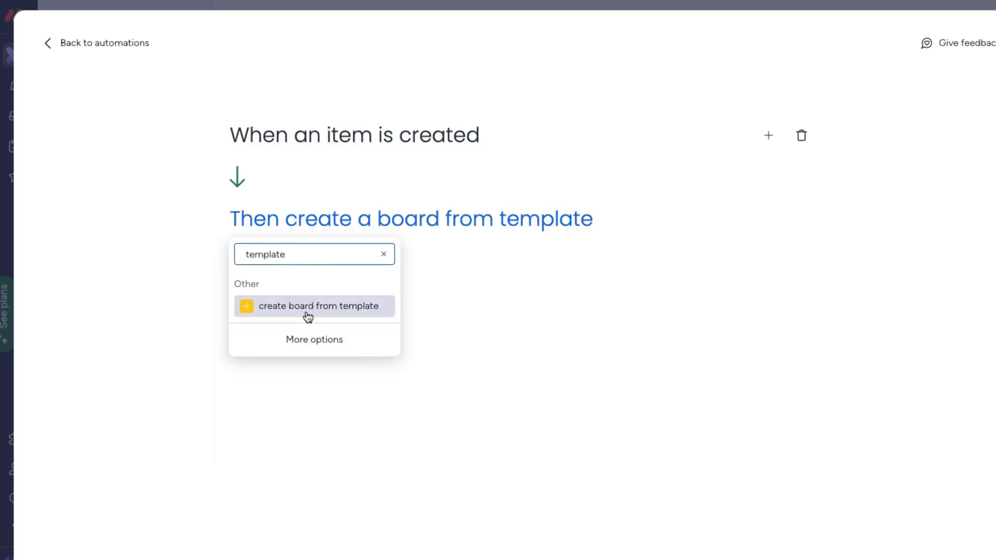
click(309, 307)
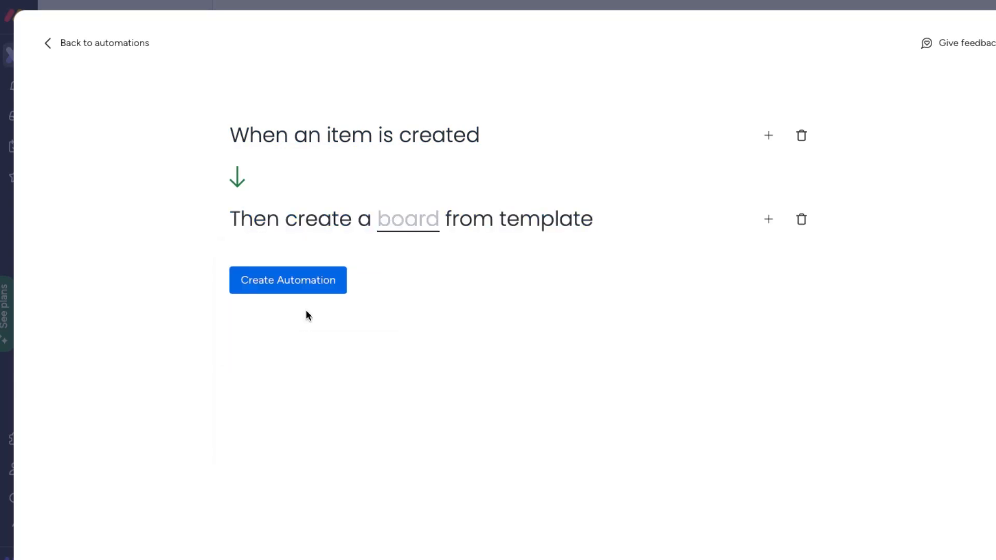
Configure the new board from Template Board, named "New board" plus the item name, as a Main board, and create the automation.
click(424, 228)
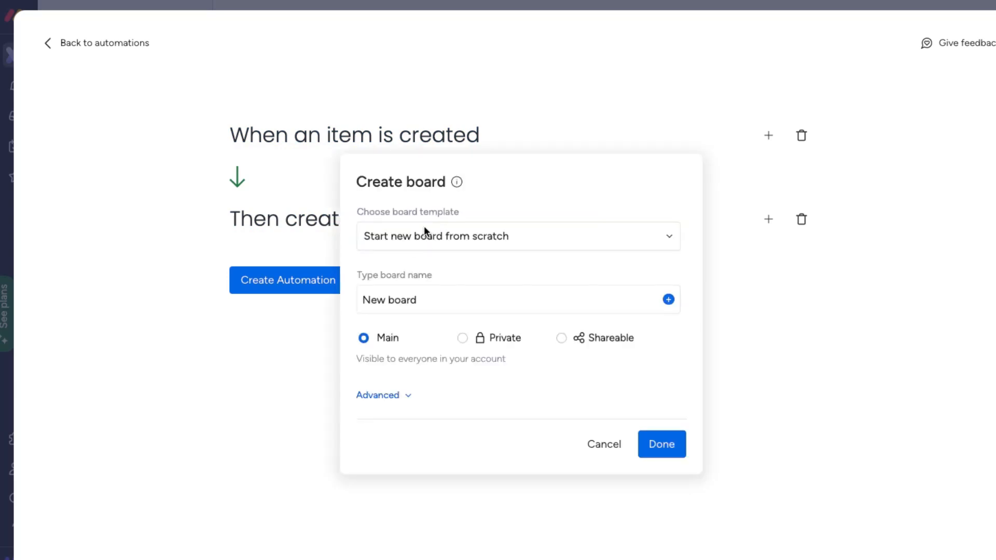
click(670, 238)
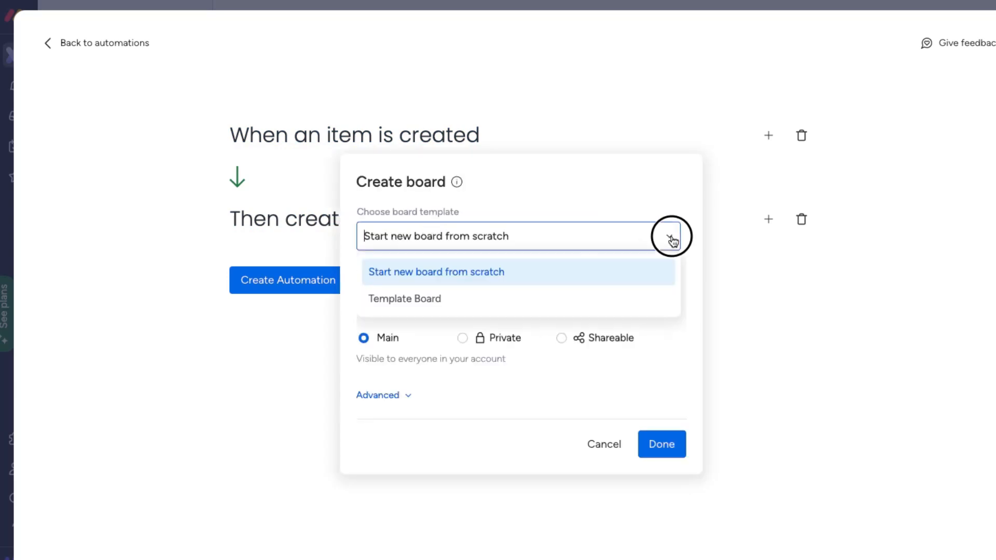
click(488, 301)
click(418, 302)
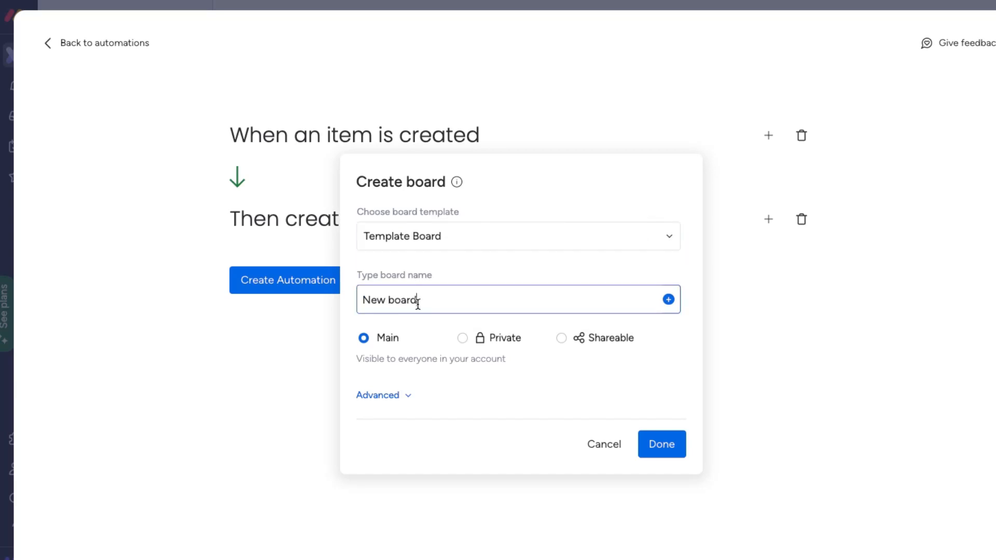
click(668, 300)
click(545, 291)
click(671, 443)
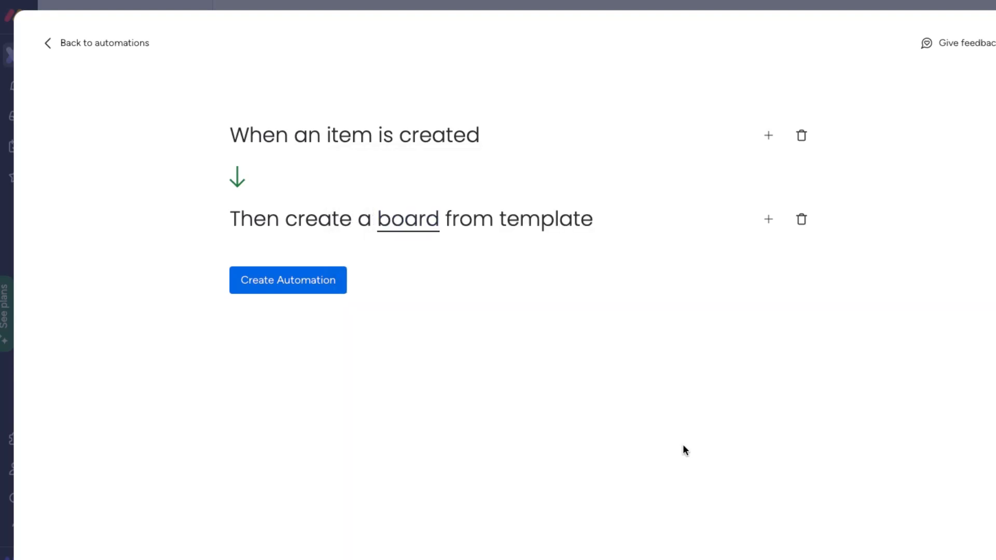
click(287, 279)
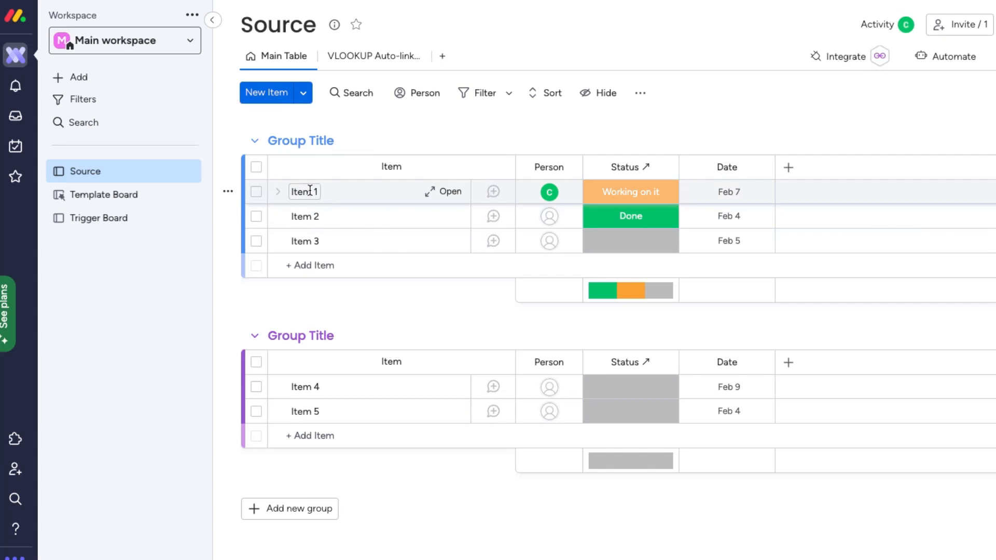
Add an item named "Item 1" to the first group of the Trigger Board.
click(111, 220)
click(328, 192)
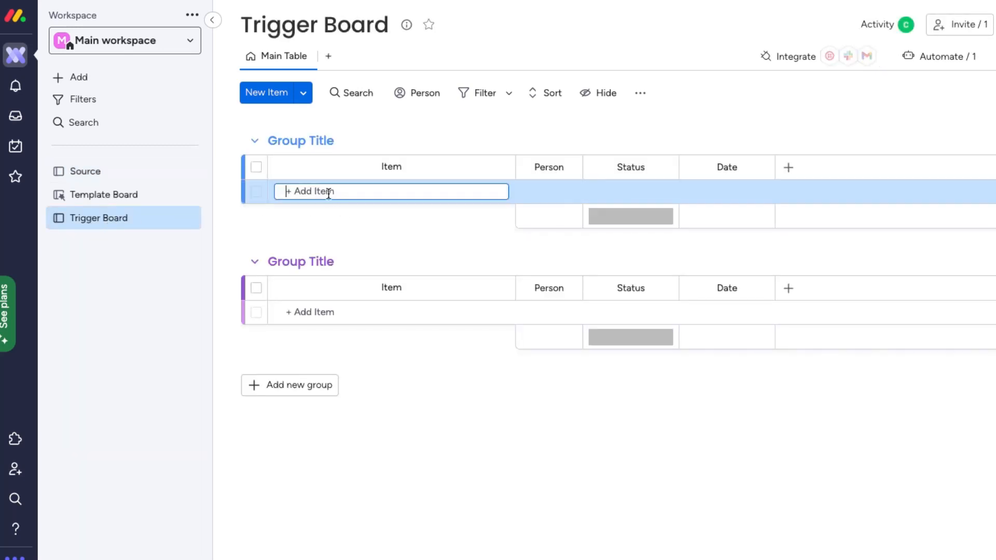
text(Item)
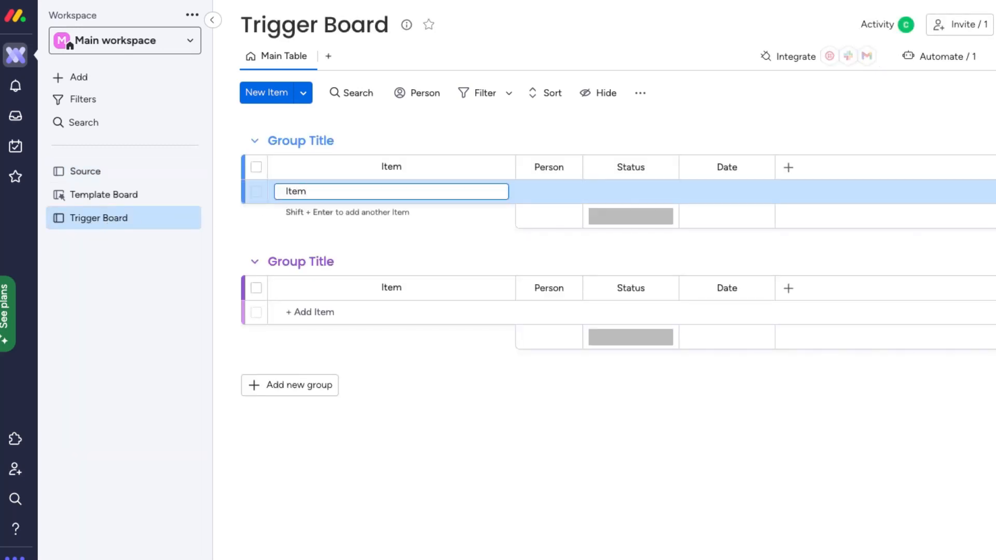
text( 1)
key(Return)
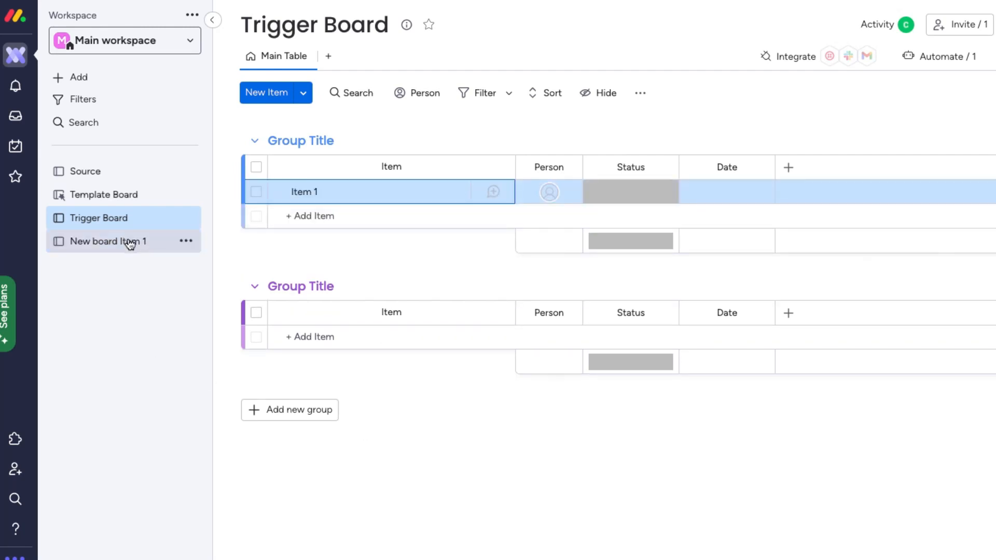
Inspect the VLOOKUP auto-link and the active integrations of the board New board Item 1.
click(133, 245)
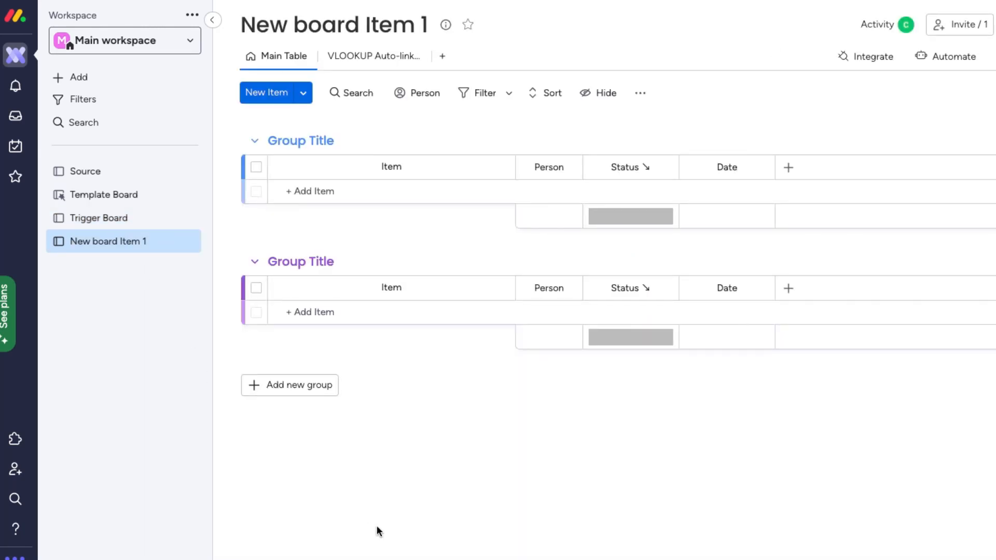
click(379, 56)
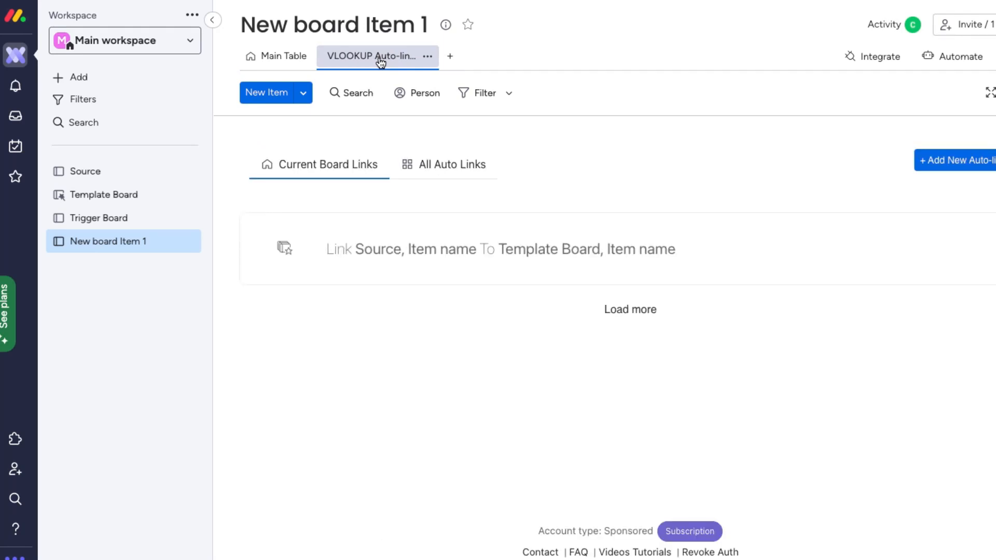
mouse_move(292, 272)
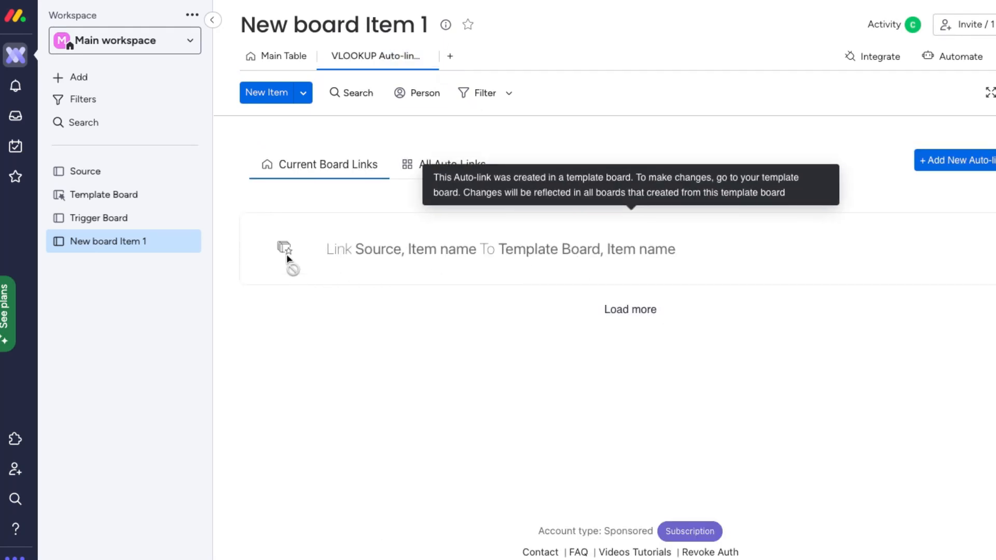
click(883, 57)
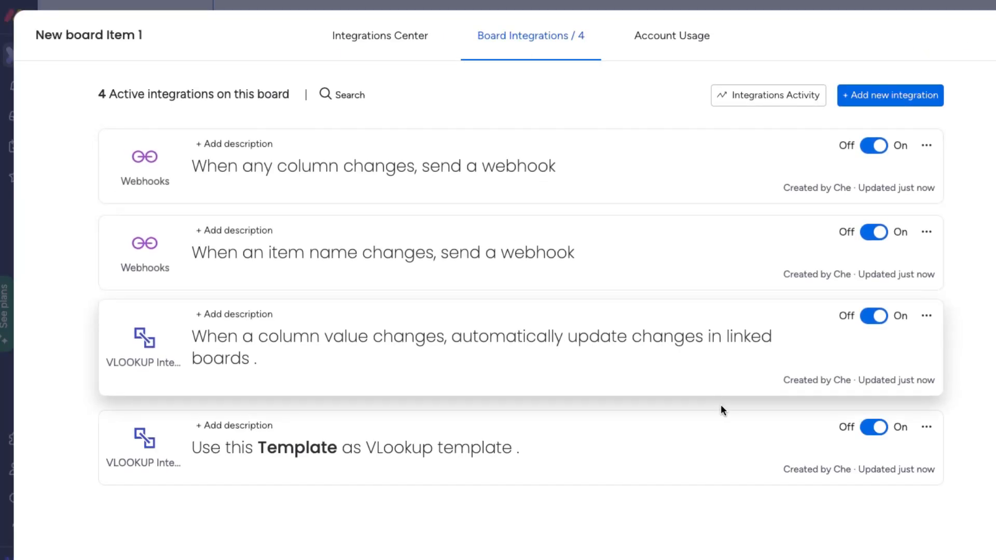
click(992, 35)
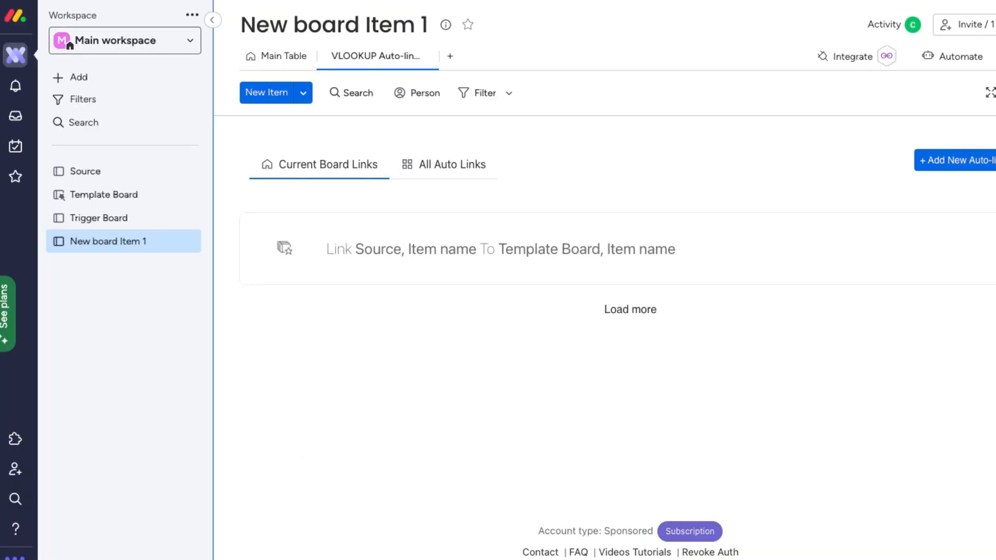
Add an item named "I" to the first group in the main table of New board Item 1.
click(276, 58)
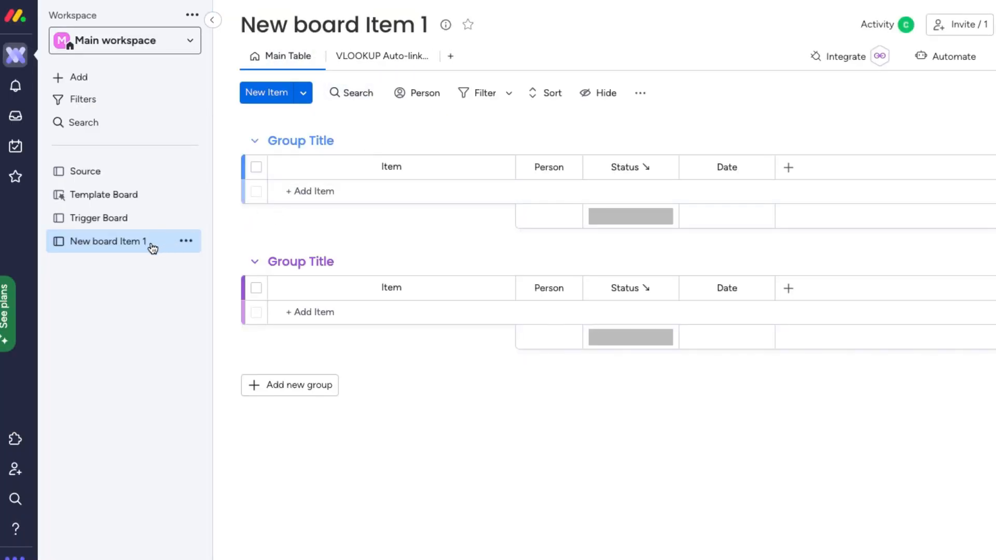
click(345, 193)
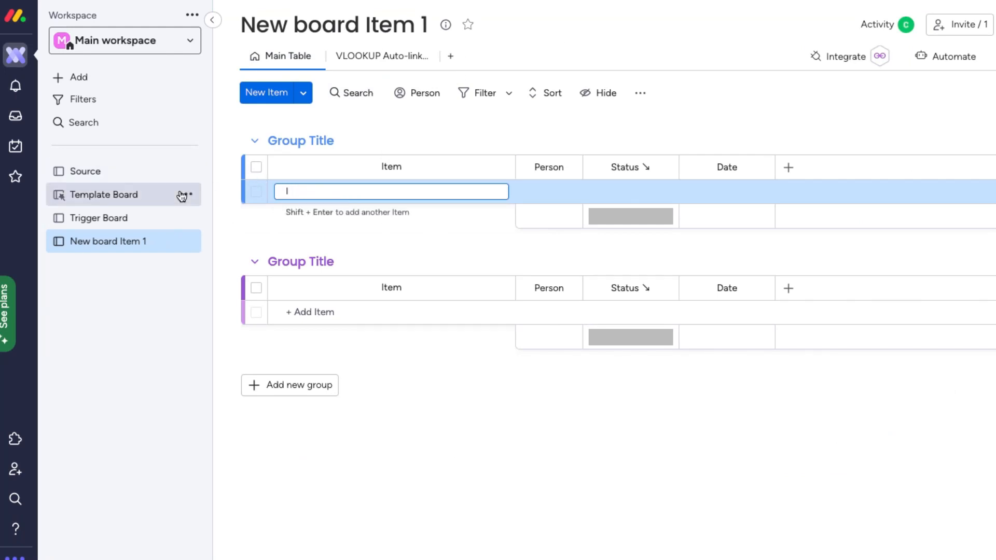
Set the status of Item 3 on the Source board to Stuck.
click(108, 176)
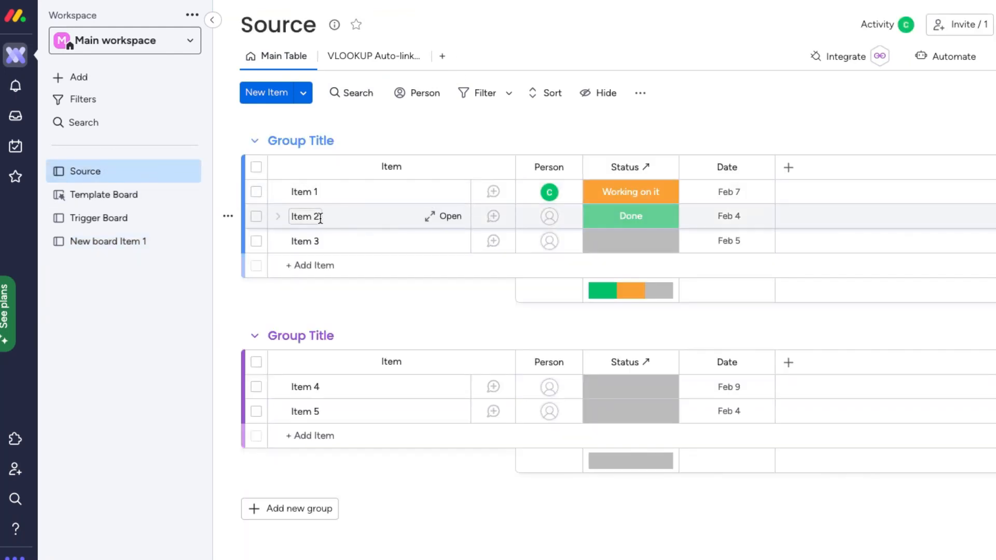
click(596, 244)
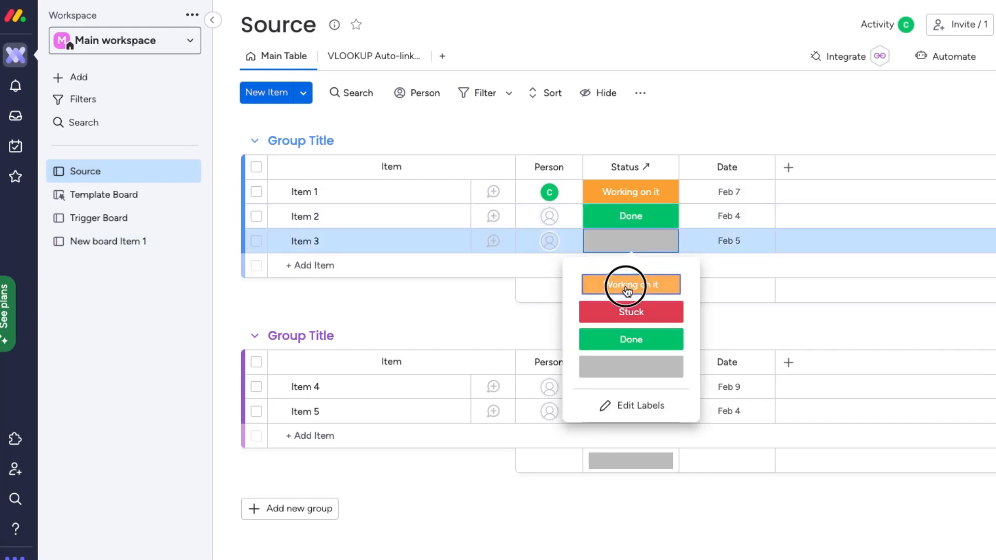
click(627, 285)
click(628, 243)
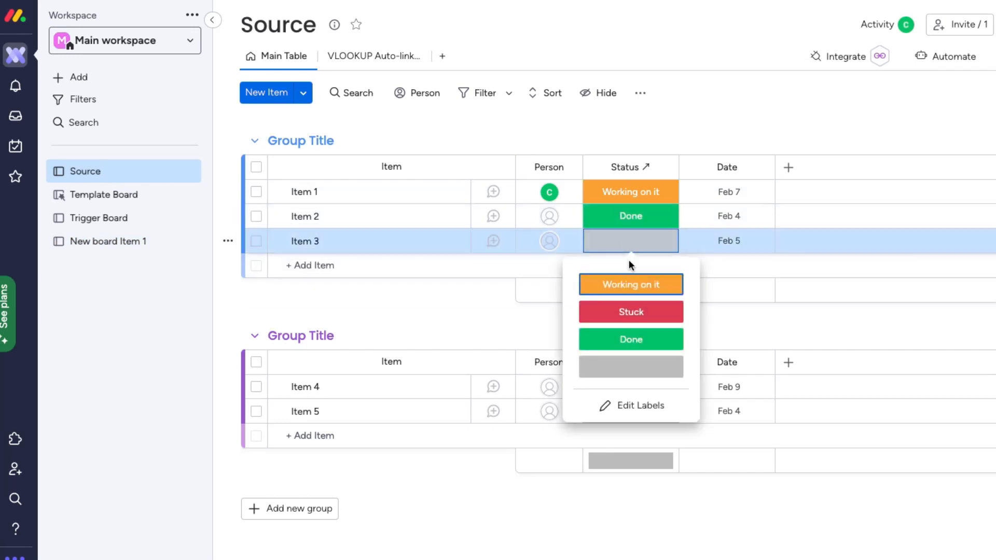
click(632, 309)
Rename the item "I" on New board Item 1 as "Item 3".
click(119, 243)
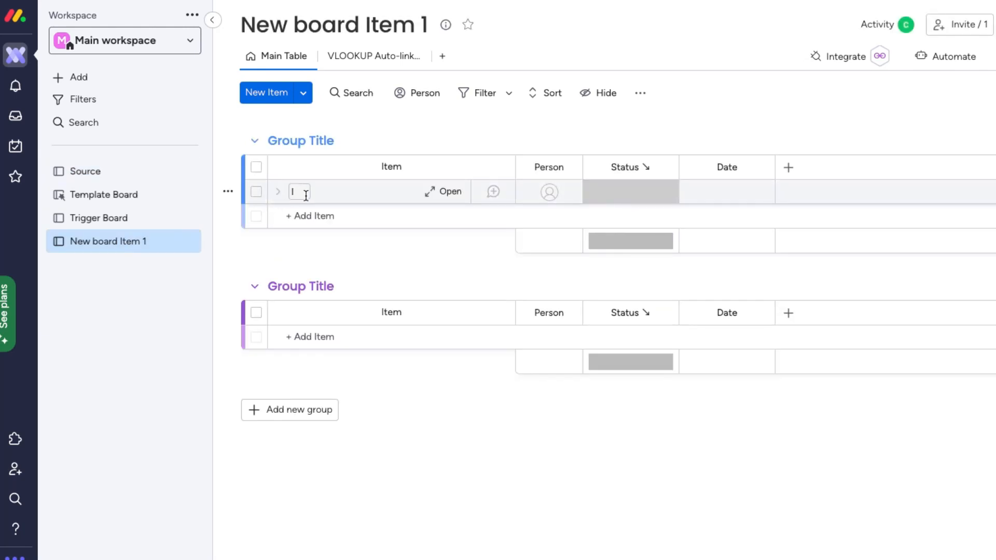
click(299, 190)
text(Item)
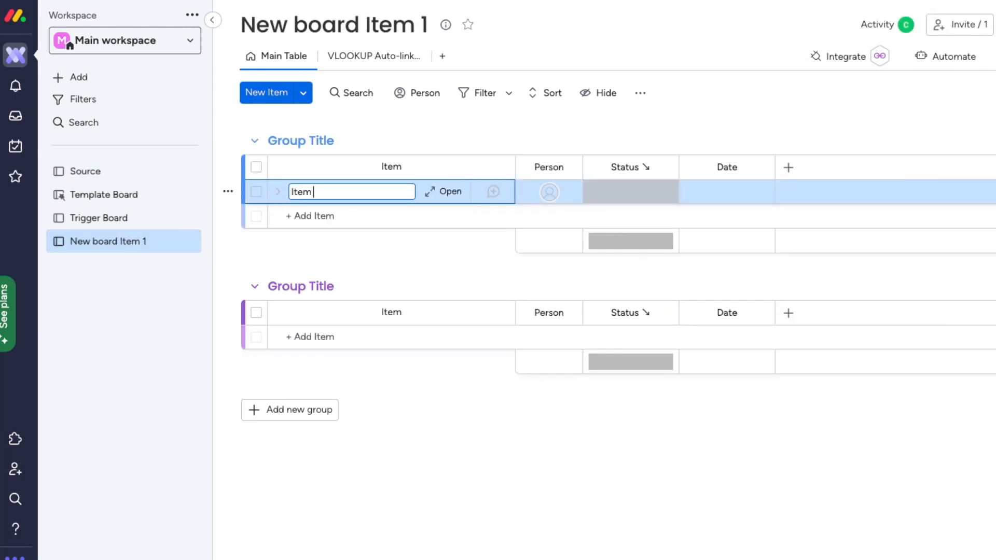
text( 3)
key(Return)
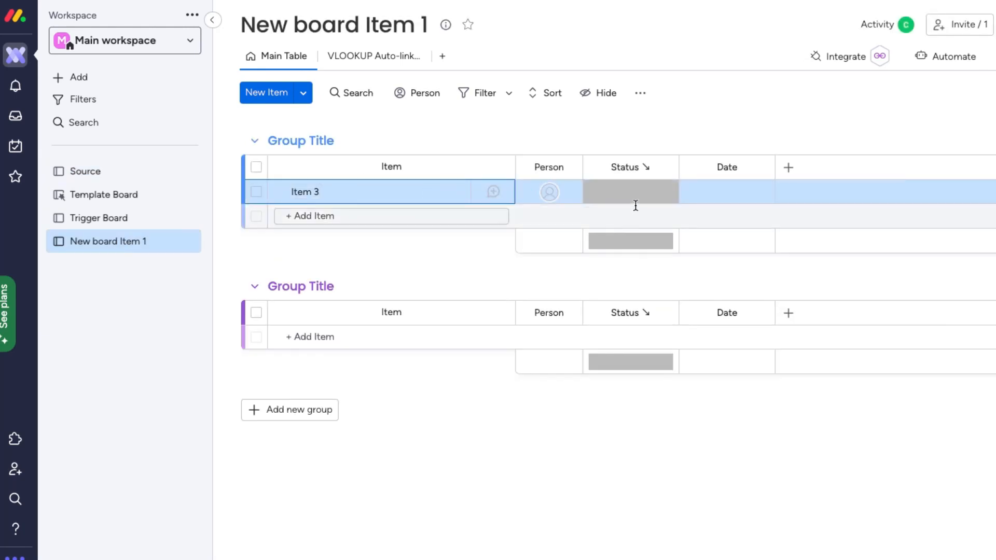